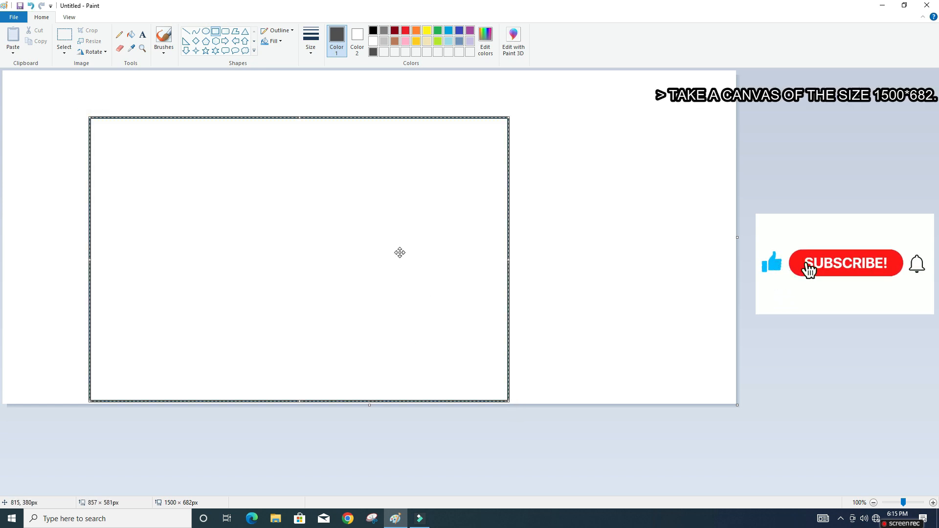
Fill the large rectangle with dark gray and draw a white circle outline centered in its upper half
{"action": "left_click", "coordinate": [131, 34]}
{"action": "left_click", "coordinate": [298, 206]}
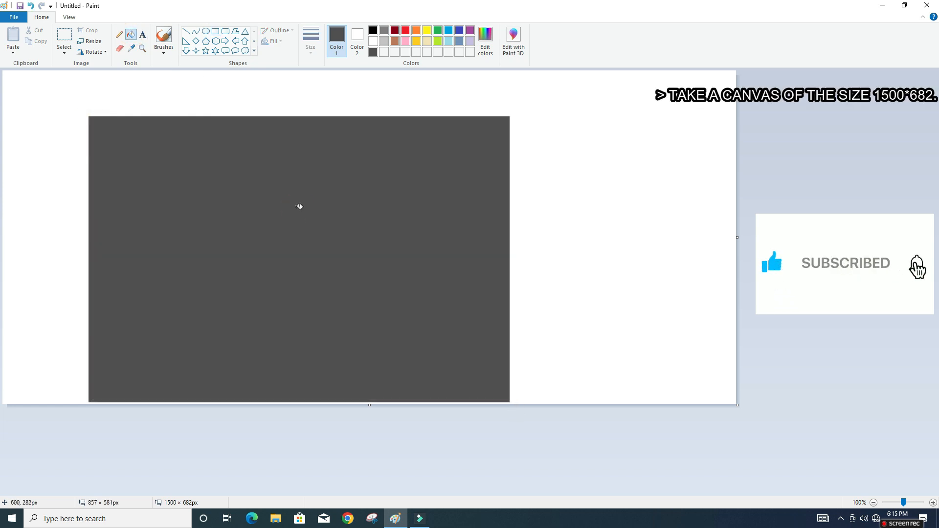
{"action": "left_click", "coordinate": [206, 31]}
{"action": "left_click", "coordinate": [311, 46]}
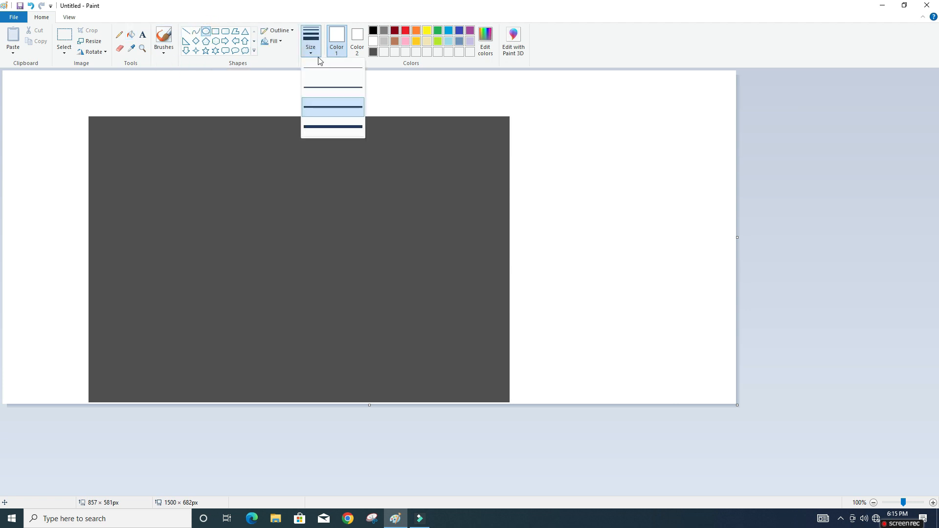
{"action": "left_click", "coordinate": [327, 87]}
{"action": "left_click_drag", "start_coordinate": [250, 156], "coordinate": [385, 301]}
{"action": "left_click_drag", "start_coordinate": [335, 232], "coordinate": [314, 235]}
Erase the lower half of the circle using the wall's dark gray as the secondary color, leaving a semicircular arch
{"action": "left_click", "coordinate": [357, 39]}
{"action": "left_click", "coordinate": [373, 52]}
{"action": "left_click", "coordinate": [120, 48]}
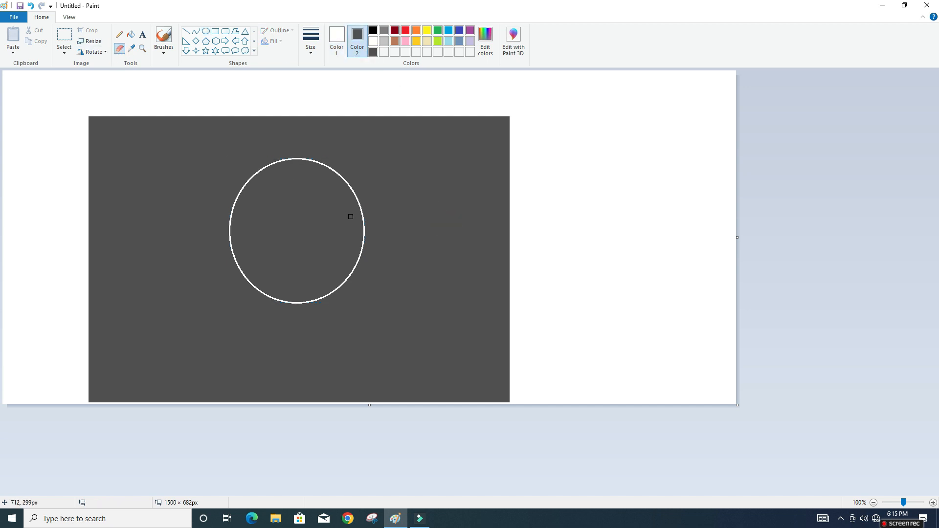
{"action": "mouse_move", "coordinate": [365, 245]}
{"action": "left_mouse_down"}
{"action": "mouse_move", "coordinate": [353, 272]}
{"action": "mouse_move", "coordinate": [259, 291]}
{"action": "mouse_move", "coordinate": [231, 244]}
{"action": "mouse_move", "coordinate": [279, 301]}
{"action": "left_mouse_up"}
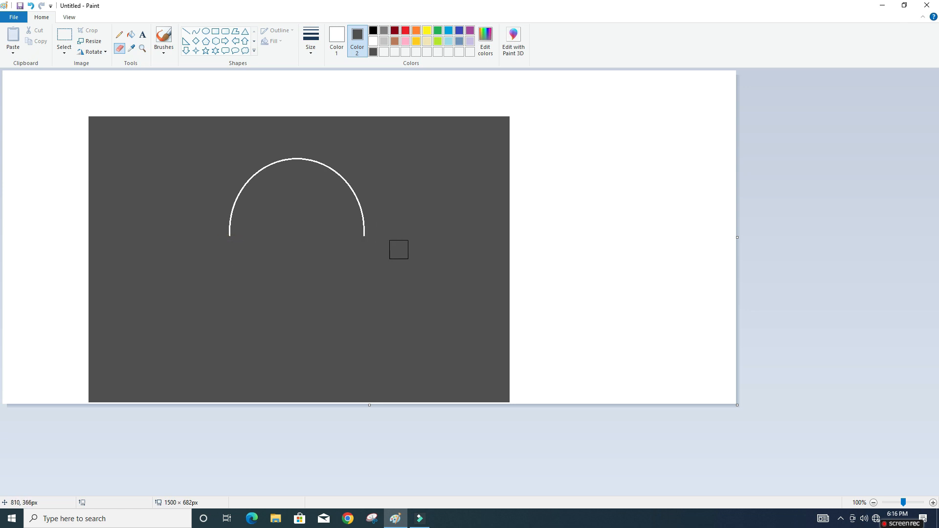
Draw a white vertical line about 290 px long down from each end of the arch, aligned with the arc
{"action": "left_click", "coordinate": [186, 31]}
{"action": "left_click_drag", "start_coordinate": [365, 234], "coordinate": [380, 367]}
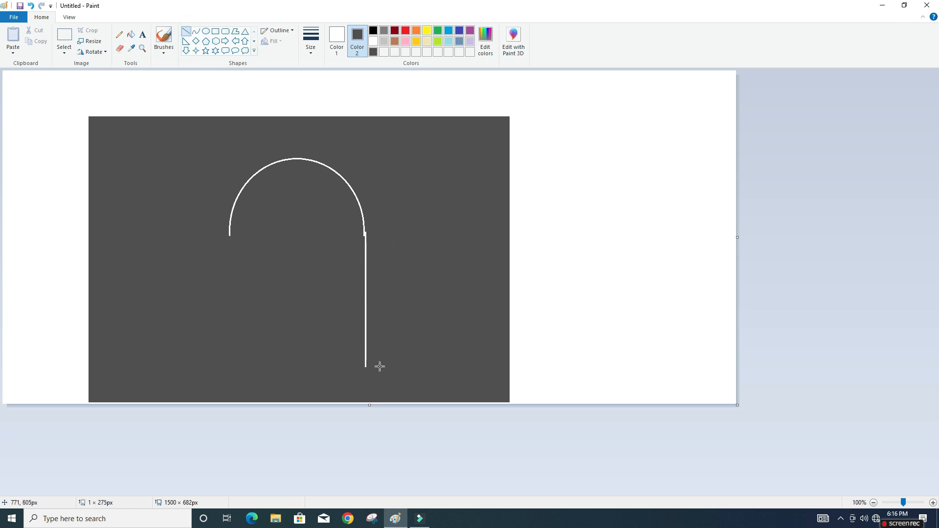
{"action": "key", "text": "Left"}
{"action": "key", "text": "Left"}
{"action": "key", "text": "Left"}
{"action": "left_click", "coordinate": [330, 234]}
{"action": "left_click_drag", "start_coordinate": [231, 231], "coordinate": [251, 371]}
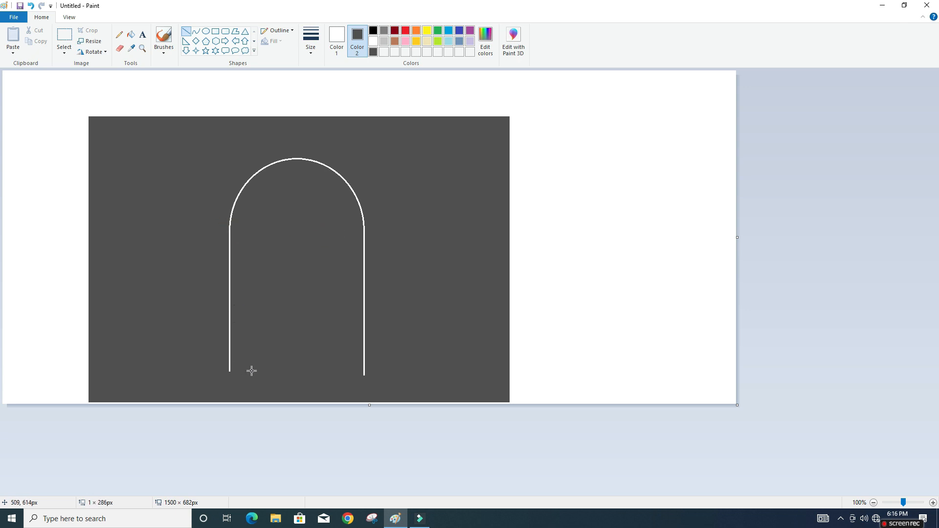
{"action": "left_click", "coordinate": [428, 224]}
Copy and paste the arch outline, enlarge the copy to about 418 × 526 px and place it concentrically around the original
{"action": "left_click", "coordinate": [64, 39]}
{"action": "left_click_drag", "start_coordinate": [207, 156], "coordinate": [384, 384]}
{"action": "left_click", "coordinate": [13, 52]}
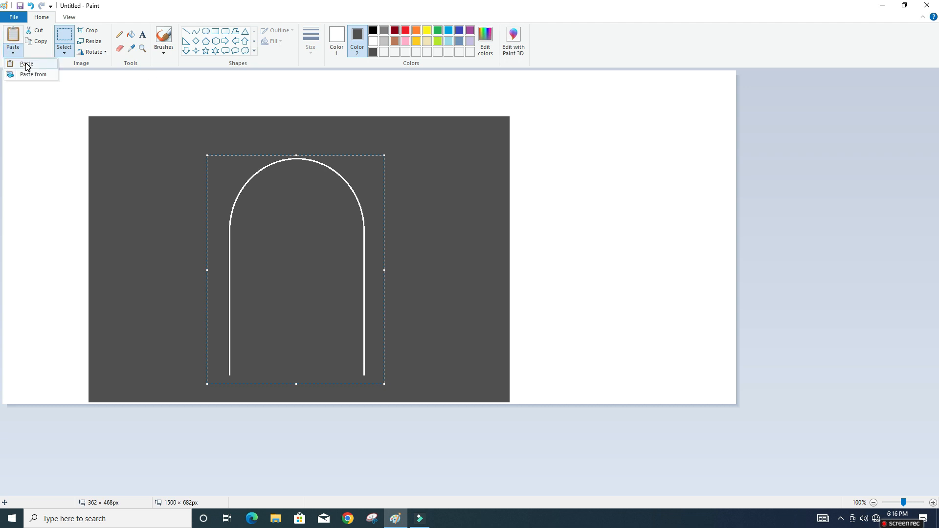
{"action": "left_click", "coordinate": [64, 52]}
{"action": "left_click", "coordinate": [94, 141]}
{"action": "left_click", "coordinate": [12, 52]}
{"action": "left_click", "coordinate": [27, 63]}
{"action": "left_click_drag", "start_coordinate": [100, 146], "coordinate": [279, 199]}
{"action": "left_click_drag", "start_coordinate": [357, 358], "coordinate": [386, 387]}
{"action": "left_click_drag", "start_coordinate": [320, 331], "coordinate": [330, 342]}
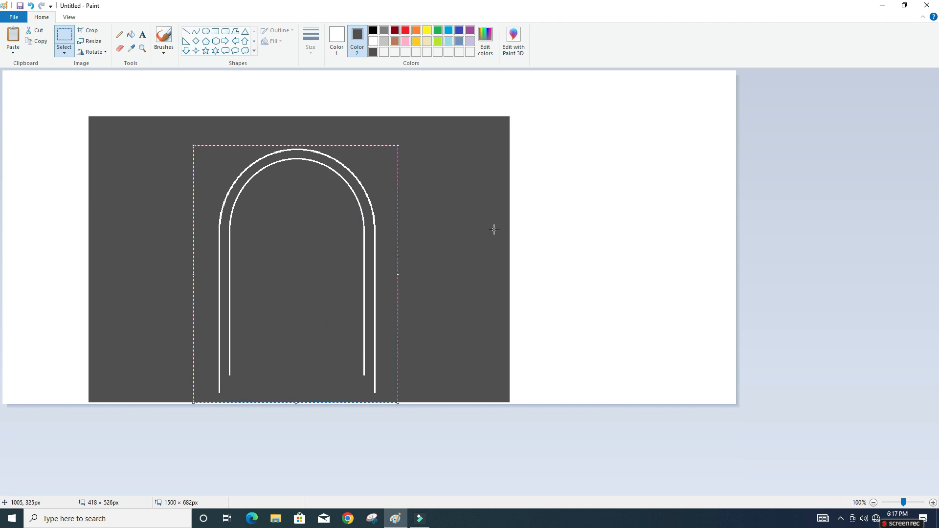
{"action": "left_click", "coordinate": [494, 230]}
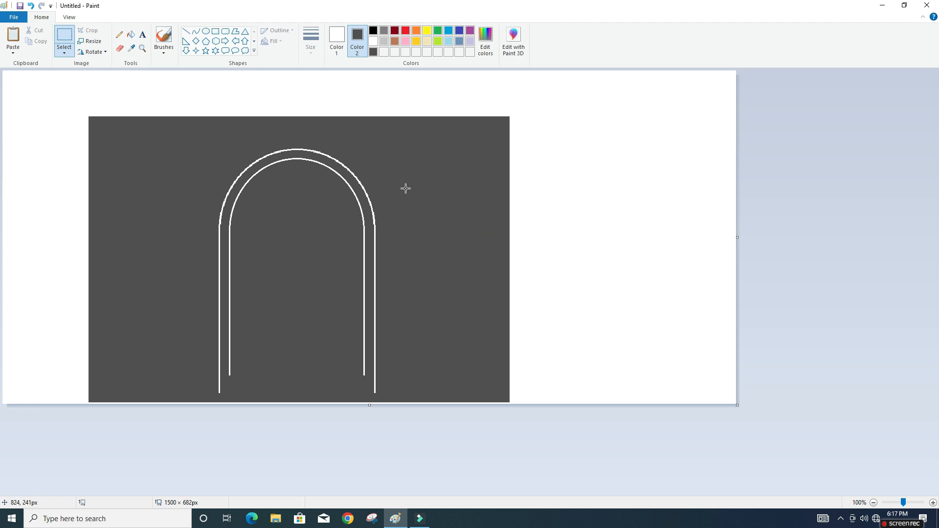
Draw short white divider lines between the two outlines along the right half of the arch's curve
{"action": "left_click", "coordinate": [186, 32]}
{"action": "left_click", "coordinate": [416, 188]}
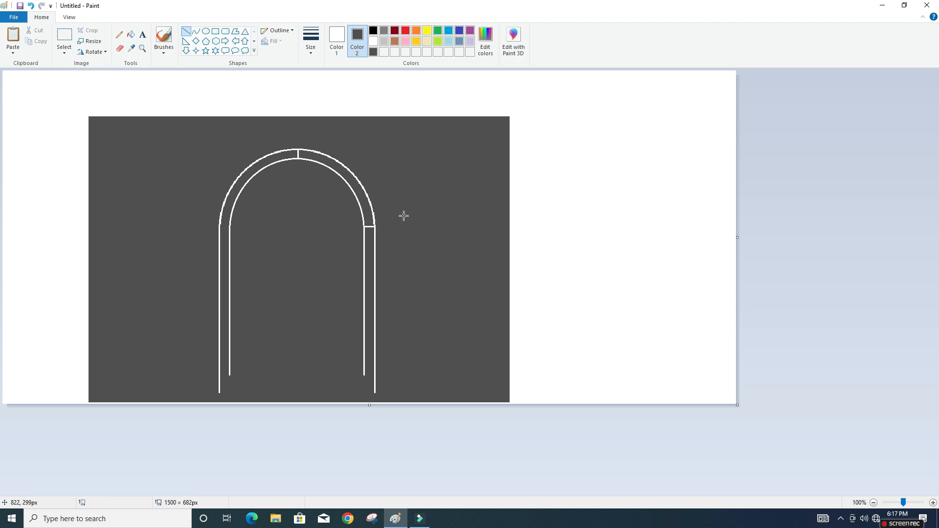
{"action": "left_click_drag", "start_coordinate": [372, 206], "coordinate": [362, 210]}
{"action": "left_click", "coordinate": [411, 200]}
{"action": "left_click_drag", "start_coordinate": [313, 160], "coordinate": [317, 152]}
{"action": "left_click", "coordinate": [411, 163]}
Copy the short horizontal divider and paste it repeatedly at even spacing down the arch's right leg
{"action": "left_click", "coordinate": [65, 36]}
{"action": "left_click_drag", "start_coordinate": [372, 243], "coordinate": [380, 251]}
{"action": "right_click", "coordinate": [373, 237]}
{"action": "left_click", "coordinate": [395, 254]}
{"action": "right_click", "coordinate": [242, 178]}
{"action": "left_click", "coordinate": [265, 207]}
{"action": "left_click_drag", "start_coordinate": [16, 88], "coordinate": [370, 255]}
{"action": "right_click", "coordinate": [435, 237]}
{"action": "left_click", "coordinate": [459, 266]}
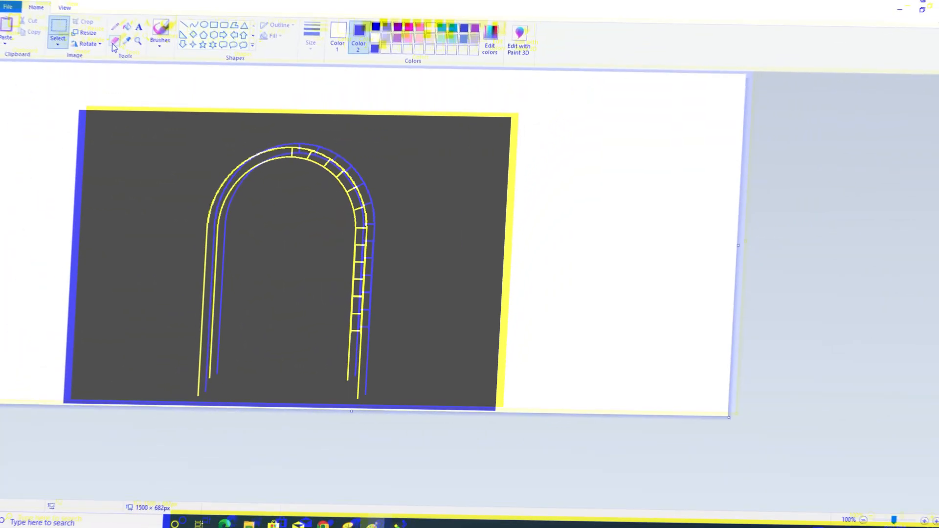
Erase the arch's left half and copy the remaining right half with its dividers
{"action": "left_click", "coordinate": [113, 44]}
{"action": "mouse_move", "coordinate": [287, 156]}
{"action": "left_mouse_down"}
{"action": "mouse_move", "coordinate": [230, 189]}
{"action": "mouse_move", "coordinate": [226, 382]}
{"action": "mouse_move", "coordinate": [230, 262]}
{"action": "mouse_move", "coordinate": [192, 161]}
{"action": "left_mouse_up"}
{"action": "left_click", "coordinate": [64, 37]}
{"action": "left_click_drag", "start_coordinate": [293, 139], "coordinate": [347, 370]}
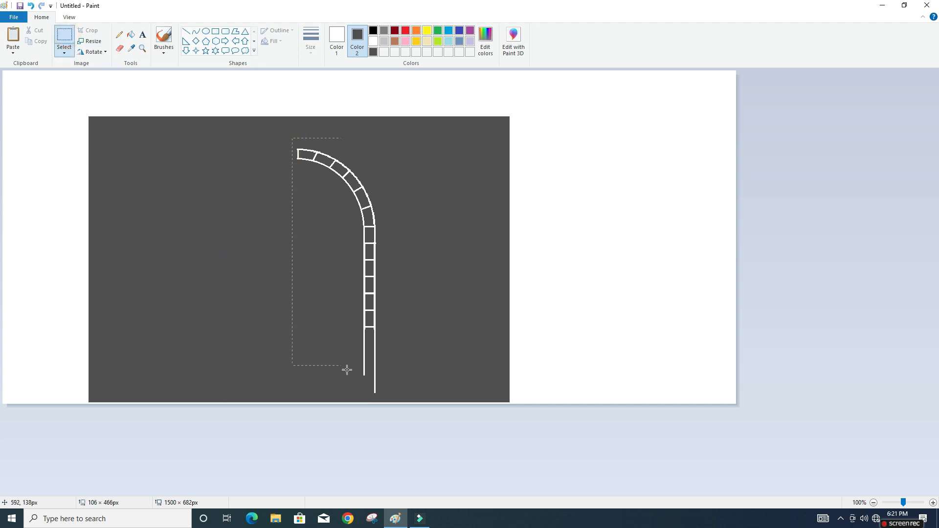
{"action": "right_click", "coordinate": [335, 262]}
{"action": "left_click", "coordinate": [357, 277]}
Paste the copied half arch, flip it horizontally and join it to the right half as the arch's left side
{"action": "right_click", "coordinate": [228, 212]}
{"action": "left_click", "coordinate": [240, 239]}
{"action": "left_click_drag", "start_coordinate": [65, 147], "coordinate": [213, 210]}
{"action": "left_click", "coordinate": [100, 52]}
{"action": "left_click", "coordinate": [116, 105]}
{"action": "left_click_drag", "start_coordinate": [224, 243], "coordinate": [270, 247]}
{"action": "key", "text": "Right"}
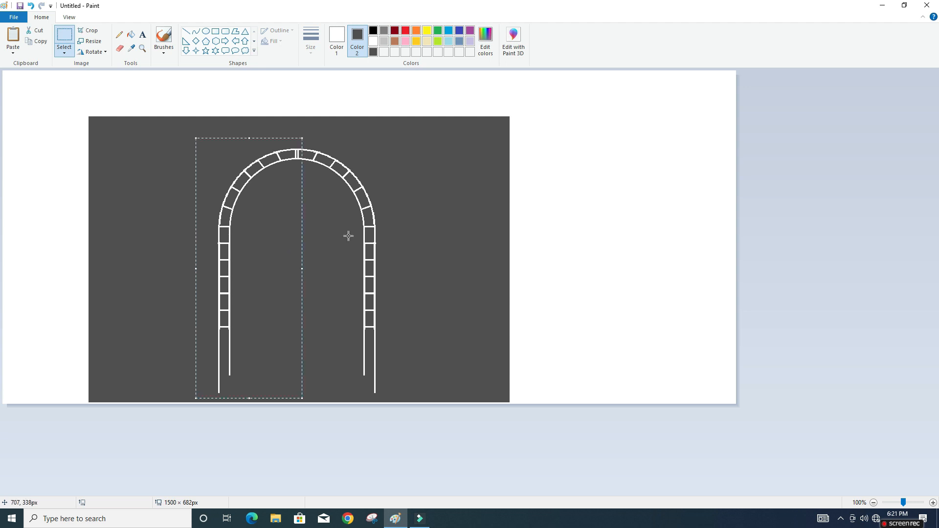
{"action": "left_click", "coordinate": [451, 230]}
Draw three white horizontal lines across the full width of the wall above the arch
{"action": "left_click", "coordinate": [186, 32]}
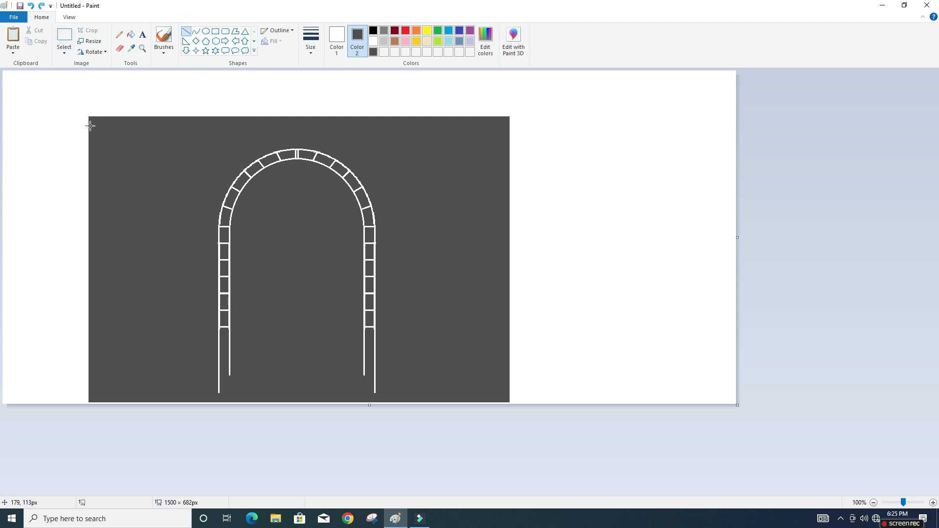
{"action": "left_click_drag", "start_coordinate": [89, 124], "coordinate": [558, 124]}
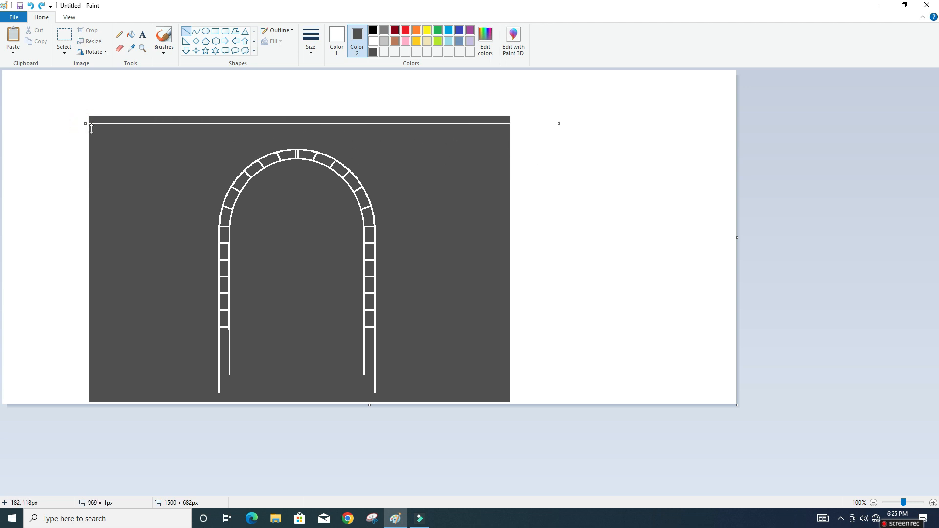
{"action": "mouse_move", "coordinate": [82, 134]}
{"action": "left_mouse_down"}
{"action": "mouse_move", "coordinate": [440, 154]}
{"action": "mouse_move", "coordinate": [531, 142]}
{"action": "left_mouse_up"}
{"action": "left_click_drag", "start_coordinate": [70, 149], "coordinate": [518, 191]}
{"action": "key", "text": "Up"}
{"action": "key", "text": "Up"}
{"action": "key", "text": "Up"}
{"action": "key", "text": "Up"}
{"action": "key", "text": "Up"}
{"action": "key", "text": "Up"}
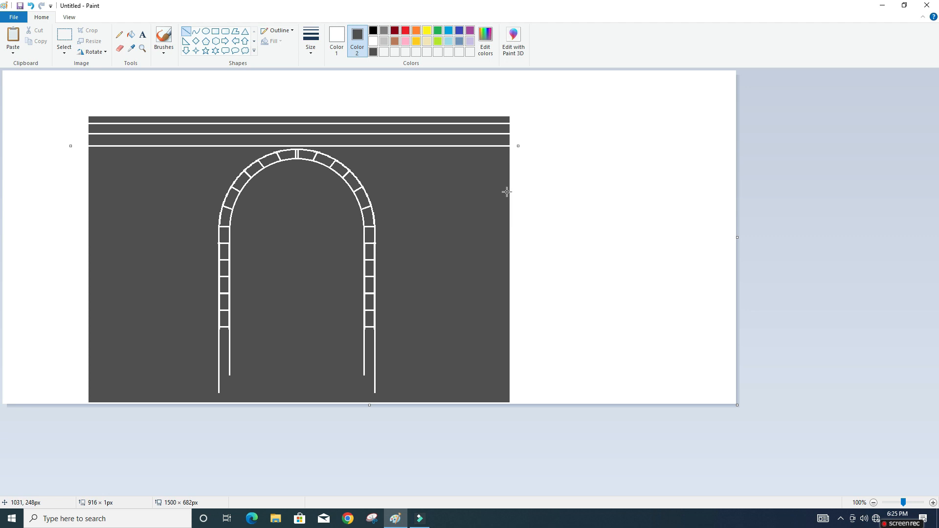
{"action": "key", "text": "Up"}
{"action": "left_click", "coordinate": [558, 190]}
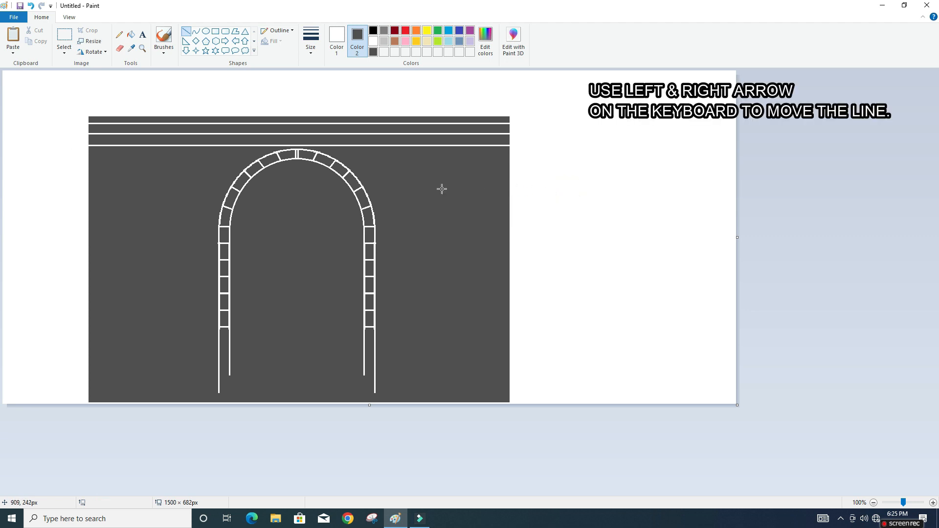
Add further evenly spaced white horizontal lines across the wall on both sides of the arch, down past its last dividers
{"action": "mouse_move", "coordinate": [72, 157]}
{"action": "left_mouse_down"}
{"action": "mouse_move", "coordinate": [264, 184]}
{"action": "mouse_move", "coordinate": [264, 157]}
{"action": "mouse_move", "coordinate": [466, 178]}
{"action": "left_mouse_up"}
{"action": "left_click", "coordinate": [443, 184]}
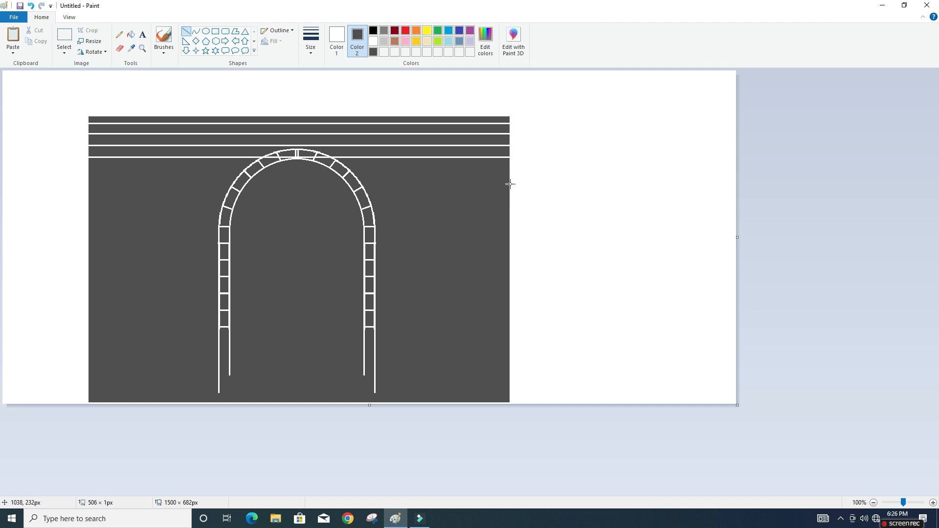
{"action": "key", "text": "Right"}
{"action": "key", "text": "Right"}
{"action": "key", "text": "Right"}
{"action": "key", "text": "Right"}
{"action": "key", "text": "Right"}
{"action": "key", "text": "Right"}
{"action": "key", "text": "Right"}
{"action": "key", "text": "Right"}
{"action": "key", "text": "Right"}
{"action": "key", "text": "Right"}
{"action": "key", "text": "Right"}
{"action": "key", "text": "Right"}
{"action": "key", "text": "Right"}
{"action": "key", "text": "Right"}
{"action": "key", "text": "Right"}
{"action": "key", "text": "Right"}
{"action": "key", "text": "Right"}
{"action": "key", "text": "Right"}
{"action": "key", "text": "Right"}
{"action": "key", "text": "Right"}
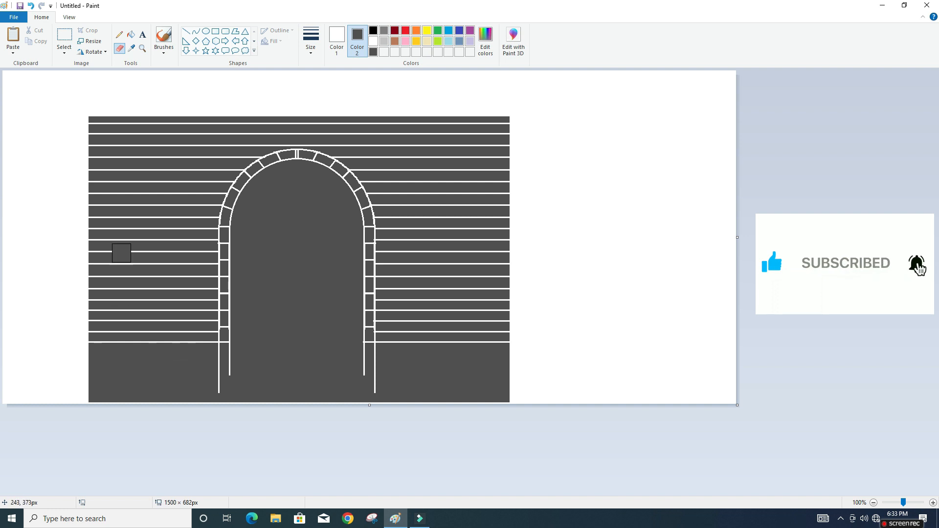
Draw evenly spaced white vertical lines across the wall and erase alternate segments to form a staggered brick pattern
{"action": "left_click", "coordinate": [187, 30]}
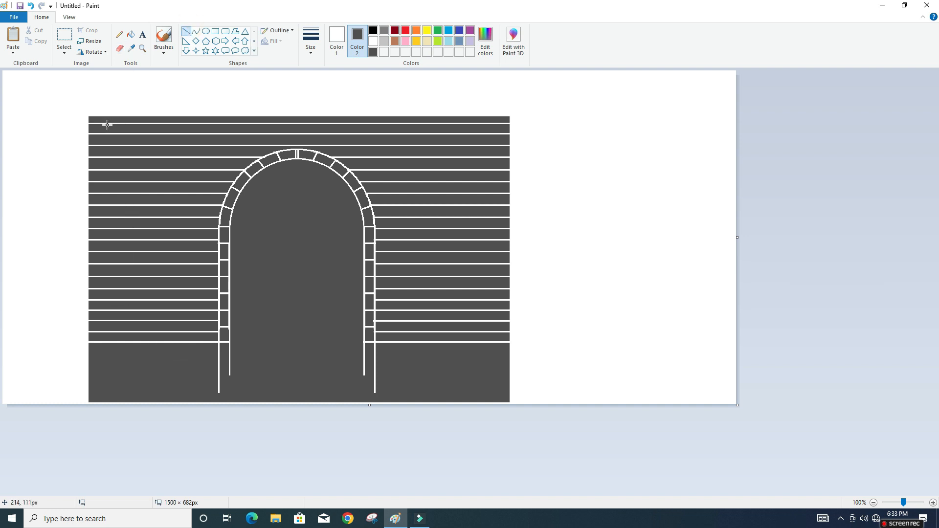
{"action": "left_click_drag", "start_coordinate": [97, 124], "coordinate": [97, 412]}
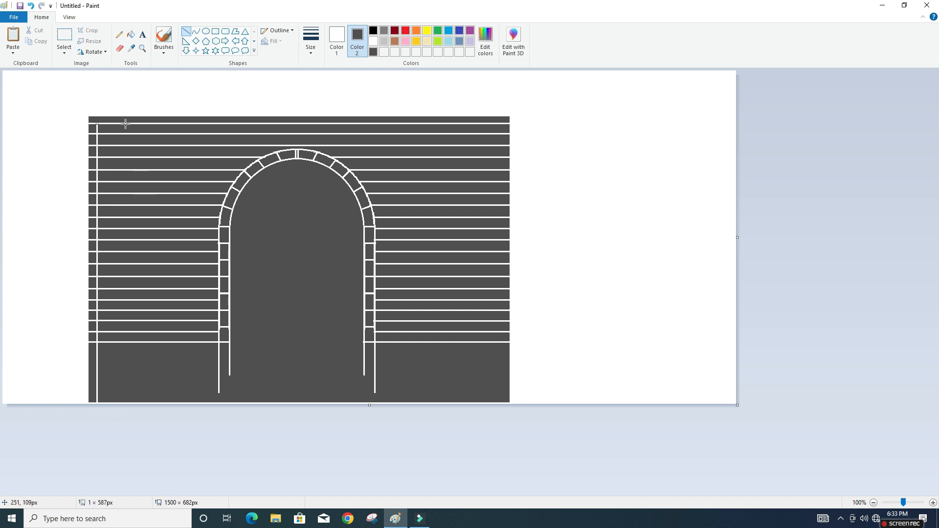
{"action": "left_click_drag", "start_coordinate": [126, 123], "coordinate": [131, 395]}
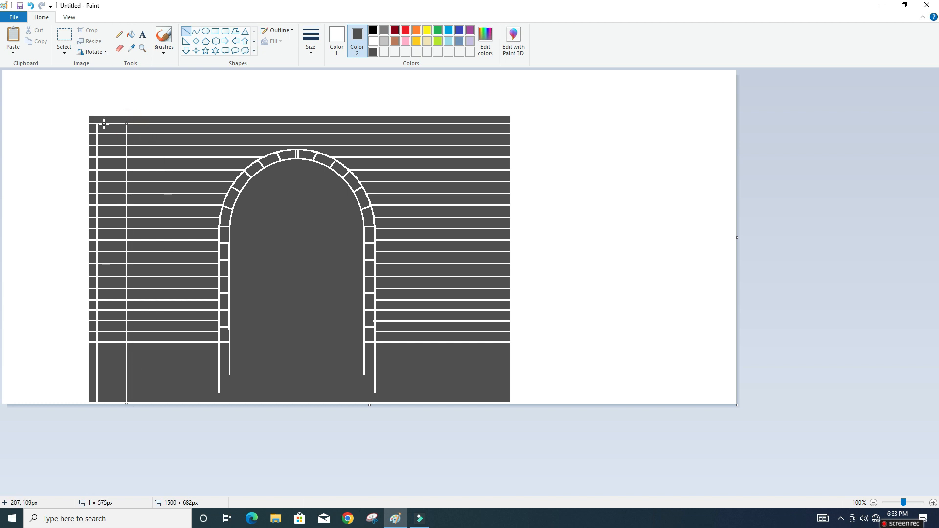
{"action": "left_click_drag", "start_coordinate": [146, 123], "coordinate": [149, 402]}
{"action": "key", "text": "Right"}
{"action": "key", "text": "Right"}
{"action": "key", "text": "Right"}
{"action": "key", "text": "Right"}
{"action": "key", "text": "Right"}
{"action": "key", "text": "Right"}
{"action": "key", "text": "Right"}
{"action": "key", "text": "Right"}
{"action": "key", "text": "Right"}
{"action": "key", "text": "Right"}
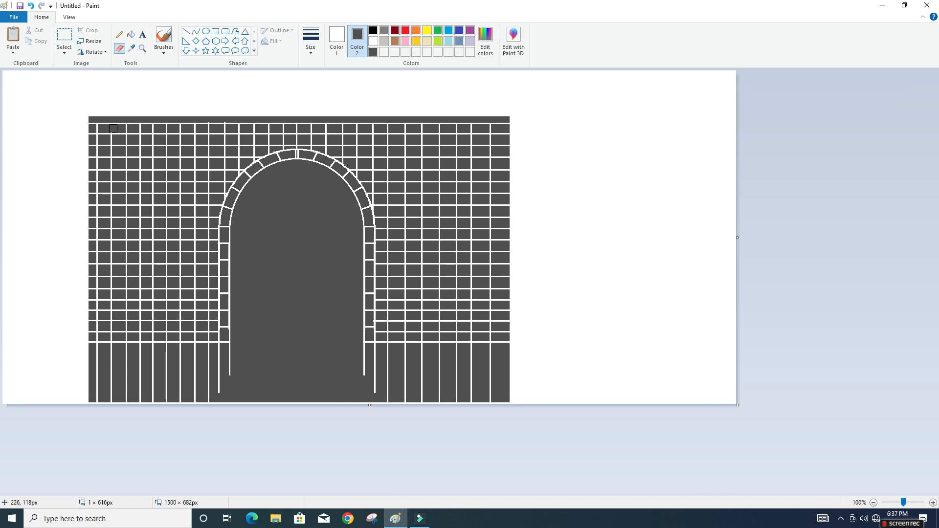
{"action": "left_click_drag", "start_coordinate": [113, 128], "coordinate": [130, 138]}
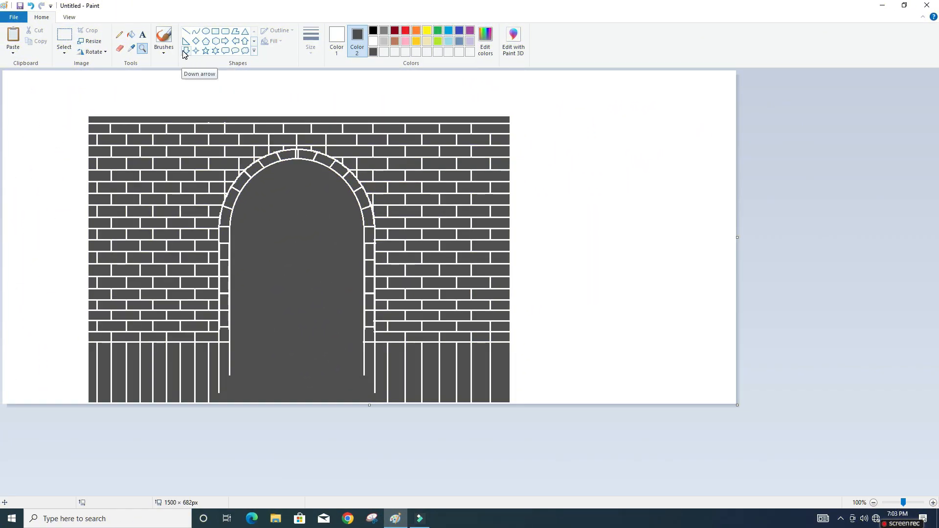
Draw a white horizontal line about 1101 px long across the wall and arch legs just below the lowest brick row
{"action": "left_click", "coordinate": [186, 31]}
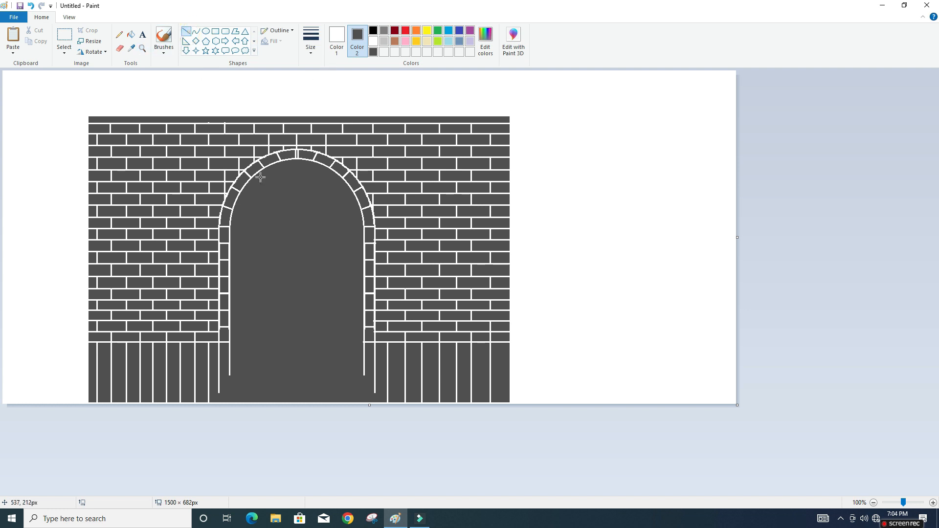
{"action": "left_click", "coordinate": [337, 38]}
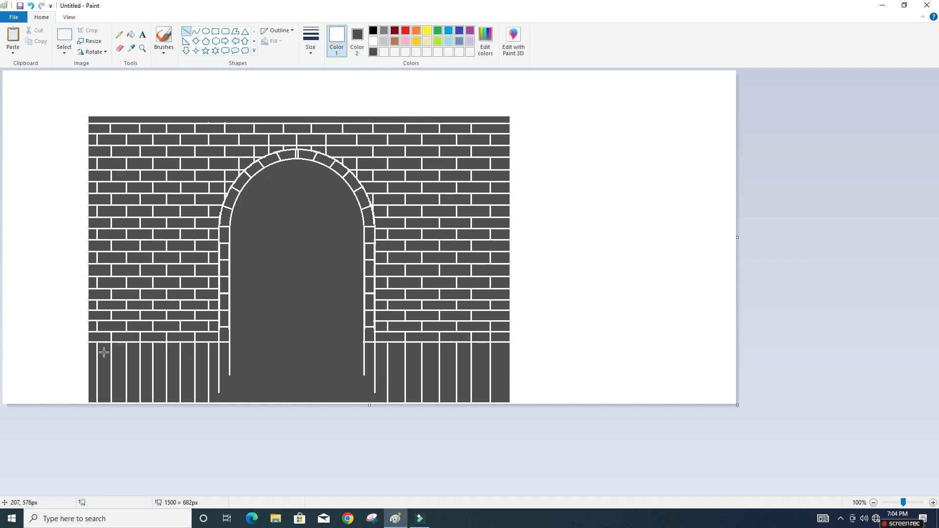
{"action": "left_click_drag", "start_coordinate": [27, 347], "coordinate": [565, 361]}
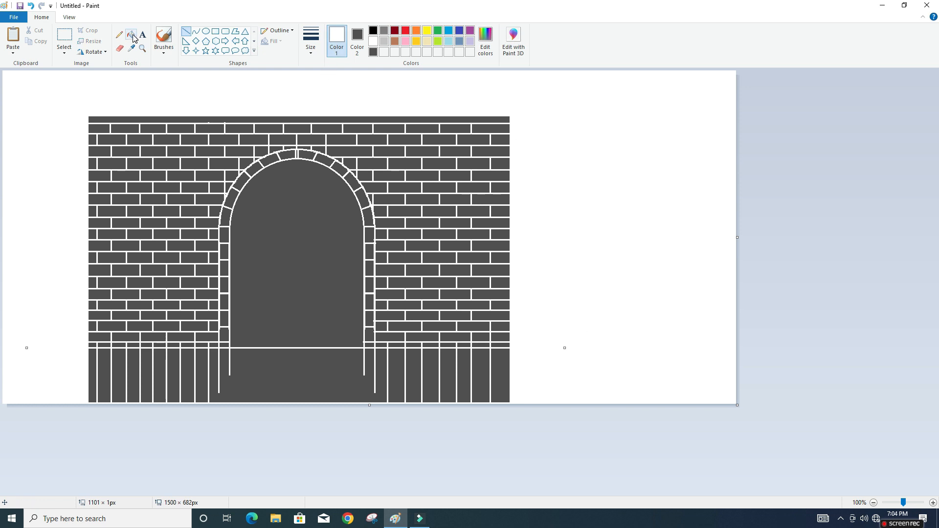
Fill all dark gray strips below the new horizontal line with white to remove the wall's lower part
{"action": "left_click", "coordinate": [131, 36]}
{"action": "left_click", "coordinate": [497, 380]}
{"action": "left_click", "coordinate": [482, 380]}
{"action": "left_click", "coordinate": [465, 379]}
{"action": "left_click", "coordinate": [448, 377]}
{"action": "left_click", "coordinate": [428, 376]}
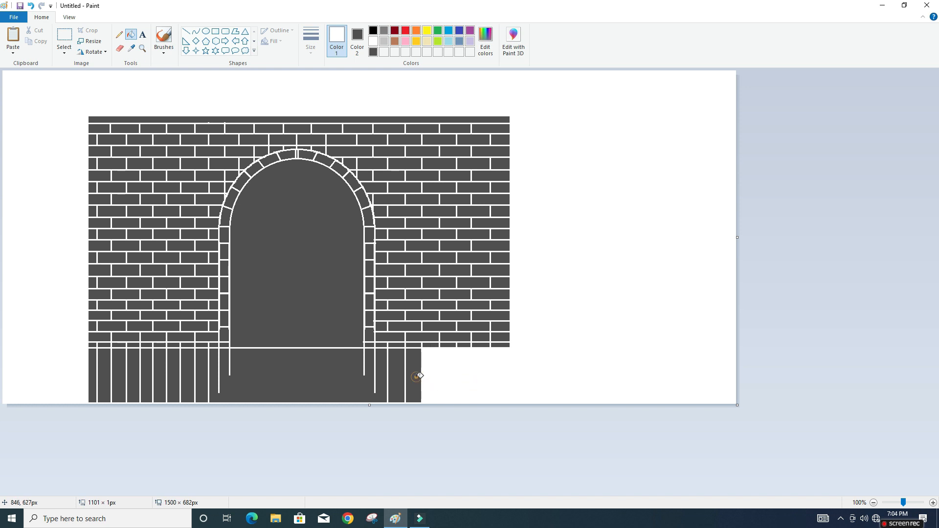
{"action": "left_click", "coordinate": [415, 376]}
{"action": "left_click", "coordinate": [397, 375]}
{"action": "left_click", "coordinate": [384, 372]}
{"action": "left_click", "coordinate": [201, 363]}
{"action": "left_click", "coordinate": [187, 365]}
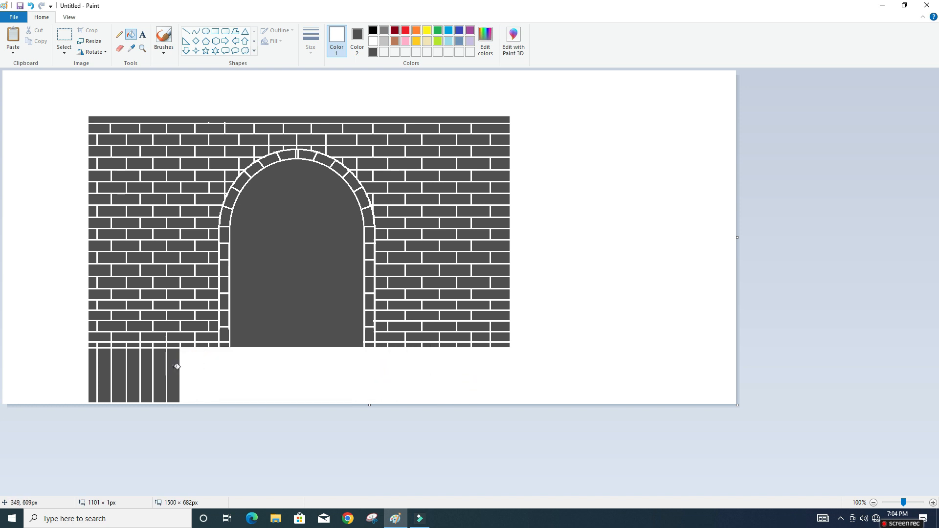
{"action": "left_click", "coordinate": [176, 366]}
{"action": "left_click", "coordinate": [161, 367]}
{"action": "left_click", "coordinate": [147, 366]}
{"action": "left_click", "coordinate": [132, 365]}
{"action": "left_click", "coordinate": [120, 365]}
{"action": "left_click", "coordinate": [105, 364]}
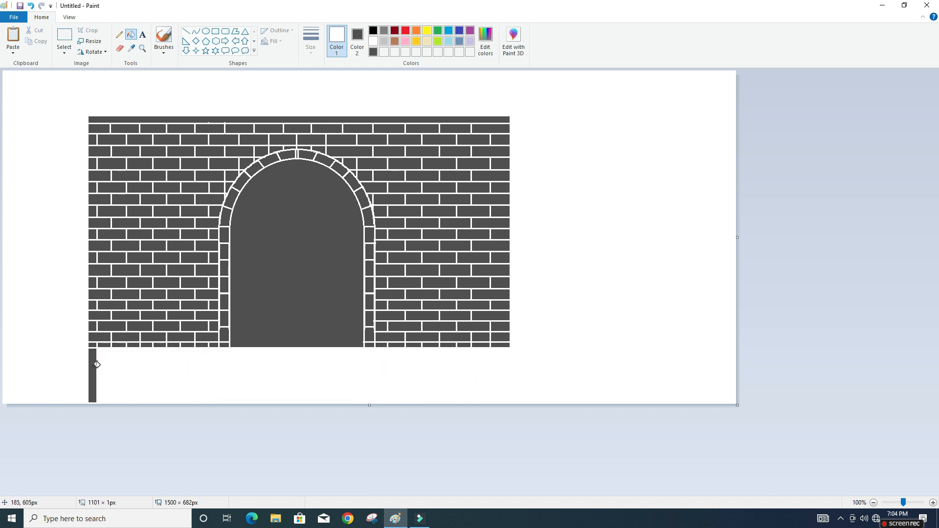
{"action": "left_click", "coordinate": [96, 365]}
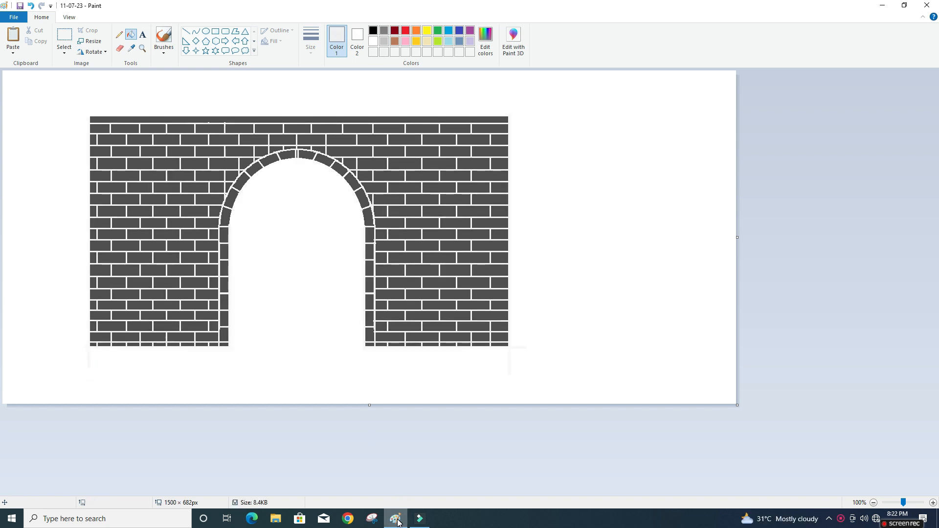
Open a new Paint window and make a dark teal triangle in the canvas's lower-right corner with a custom color
{"action": "right_click", "coordinate": [396, 519]}
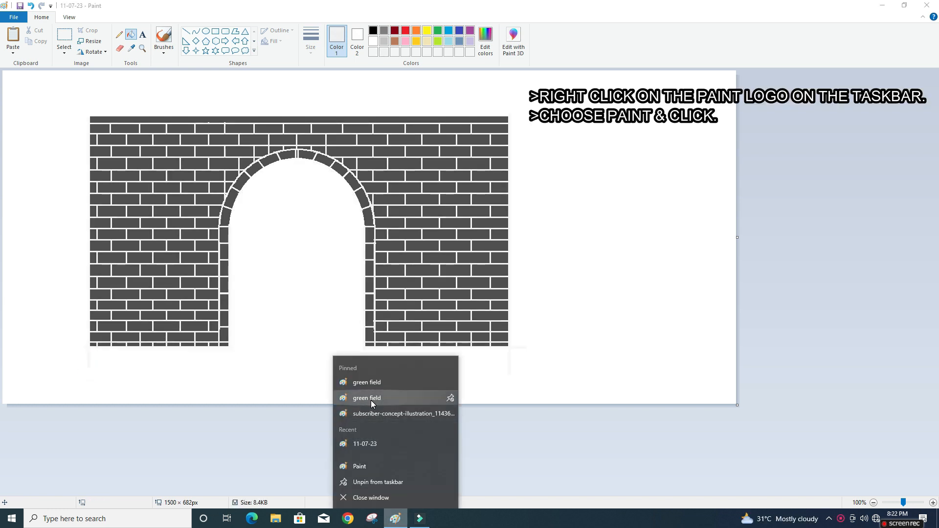
{"action": "left_click", "coordinate": [370, 464]}
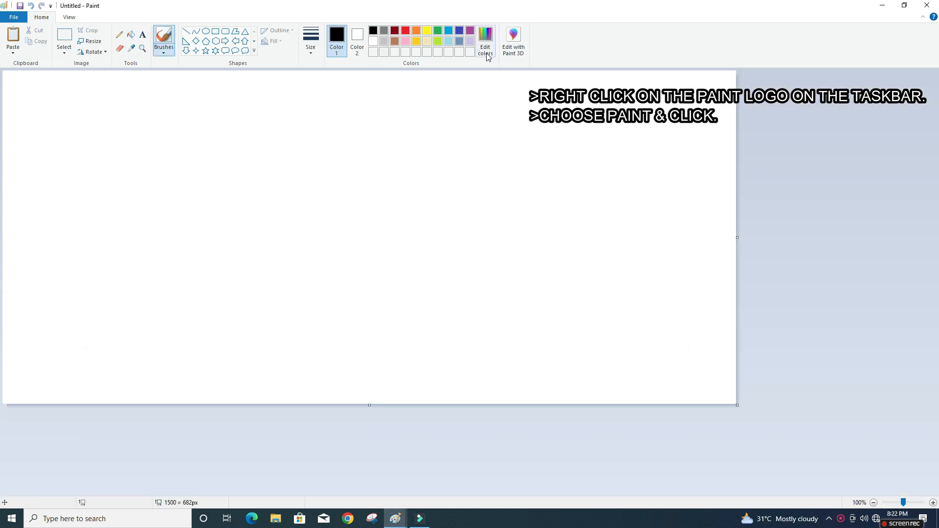
{"action": "left_click", "coordinate": [488, 58]}
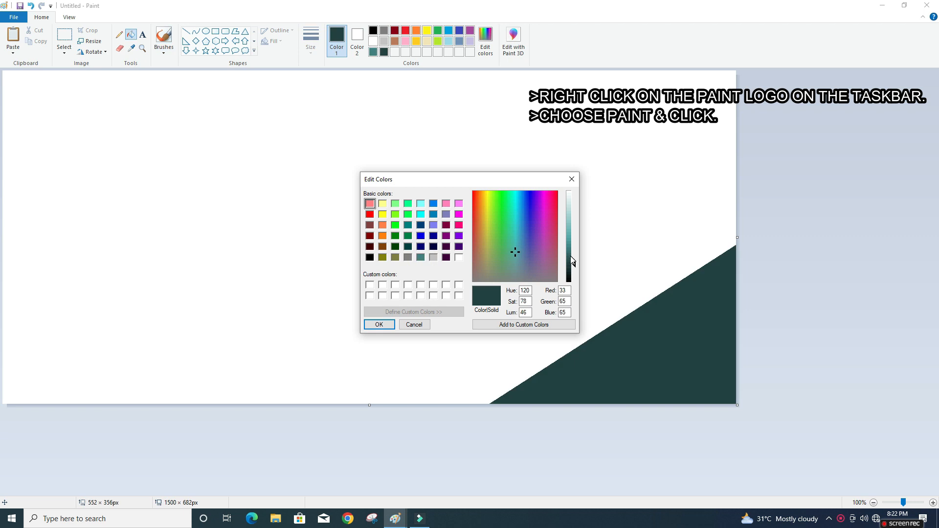
Apply a lighter custom teal and draw a diagonal line spanning about 834 × 549 px above the dark teal triangle
{"action": "left_click", "coordinate": [379, 325]}
{"action": "left_click", "coordinate": [186, 31]}
{"action": "left_click_drag", "start_coordinate": [336, 400], "coordinate": [742, 135]}
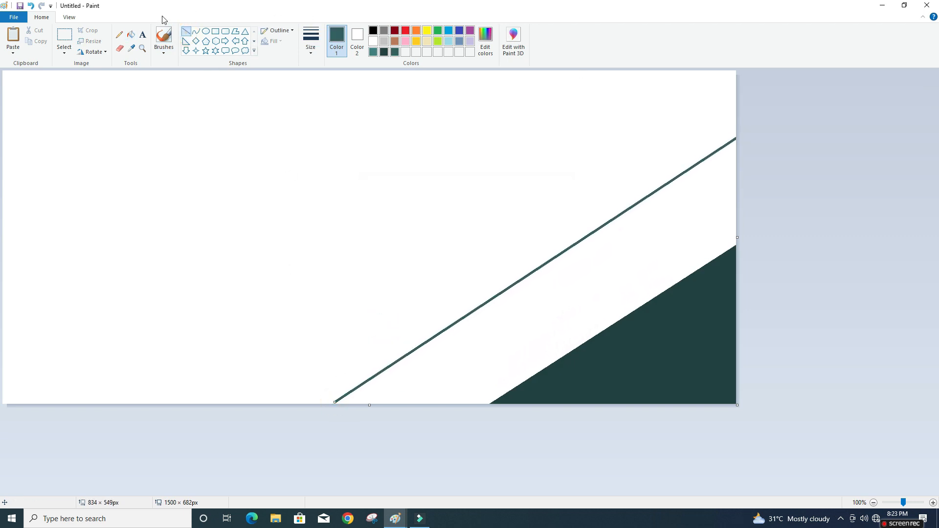
Extend the diagonal line to about 845 × 554 px and fill the band below it with the same teal
{"action": "left_click_drag", "start_coordinate": [334, 402], "coordinate": [329, 406]}
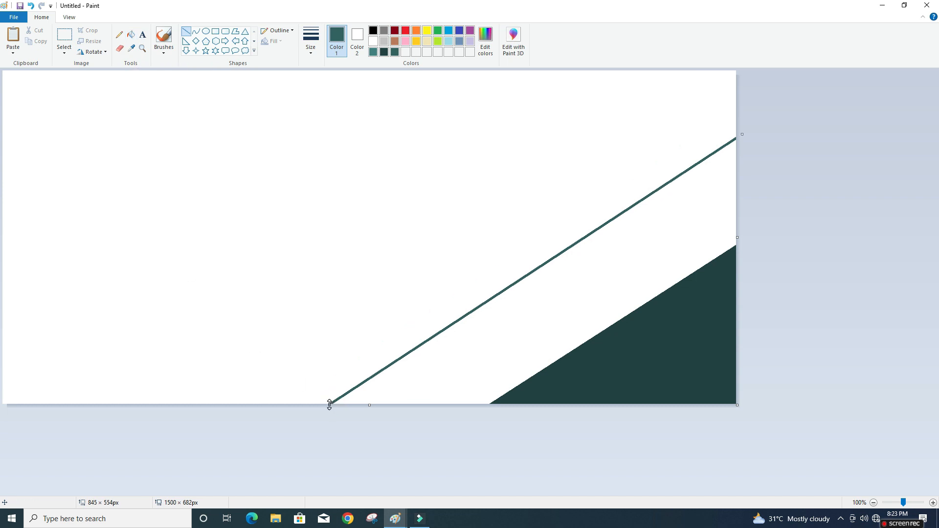
{"action": "left_click", "coordinate": [134, 42]}
{"action": "left_click", "coordinate": [552, 332]}
Mix a lighter teal (RGB 69, 135, 135), draw a parallel diagonal of about 1069 × 697 px, and fill the band below it
{"action": "left_click", "coordinate": [485, 44]}
{"action": "left_click", "coordinate": [572, 246]}
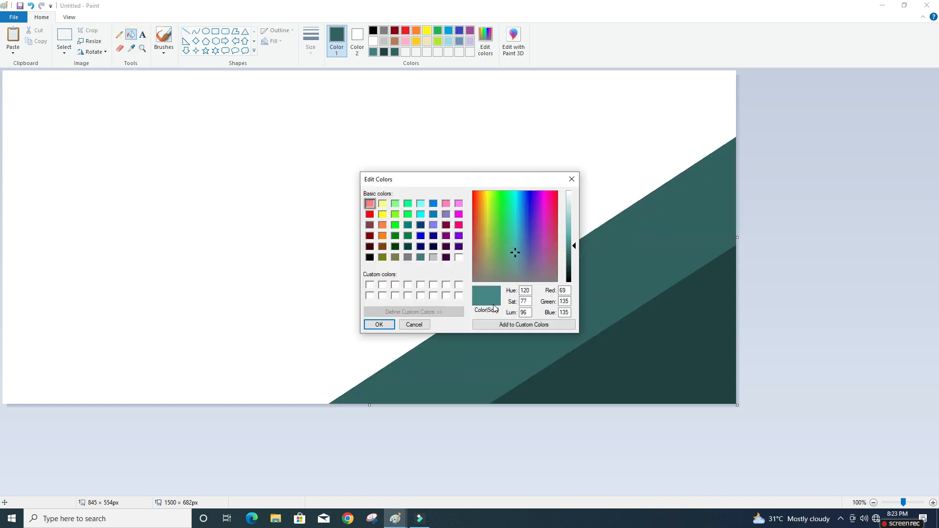
{"action": "left_click", "coordinate": [379, 324]}
{"action": "left_click", "coordinate": [186, 30]}
{"action": "left_click_drag", "start_coordinate": [194, 402], "coordinate": [718, 62]}
{"action": "mouse_move", "coordinate": [572, 147]}
{"action": "left_mouse_down"}
{"action": "mouse_move", "coordinate": [553, 162]}
{"action": "mouse_move", "coordinate": [551, 155]}
{"action": "left_mouse_up"}
{"action": "left_click", "coordinate": [132, 34]}
{"action": "left_click", "coordinate": [467, 243]}
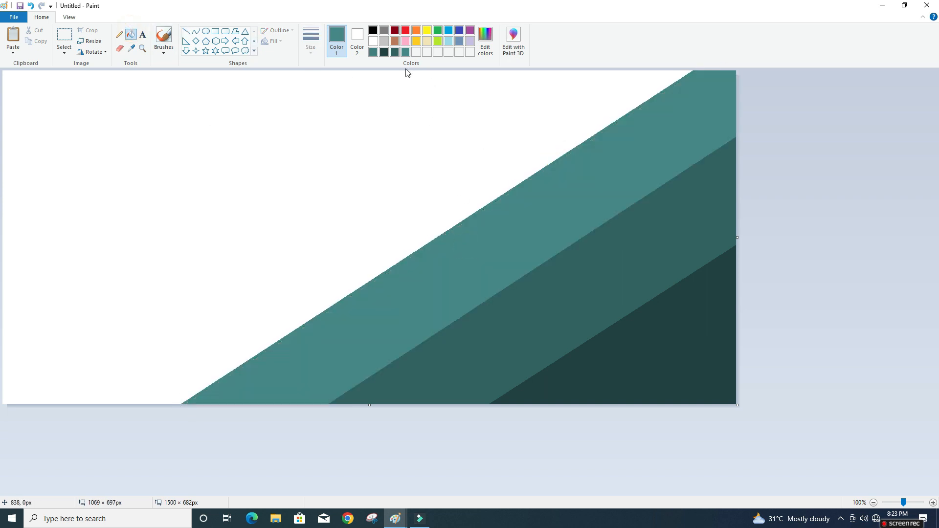
Choose a still lighter custom teal, draw the fourth diagonal of about 1061 × 688 px, and fill its band
{"action": "left_click", "coordinate": [486, 39]}
{"action": "left_click", "coordinate": [572, 236]}
{"action": "left_click", "coordinate": [379, 324]}
{"action": "left_click", "coordinate": [186, 31]}
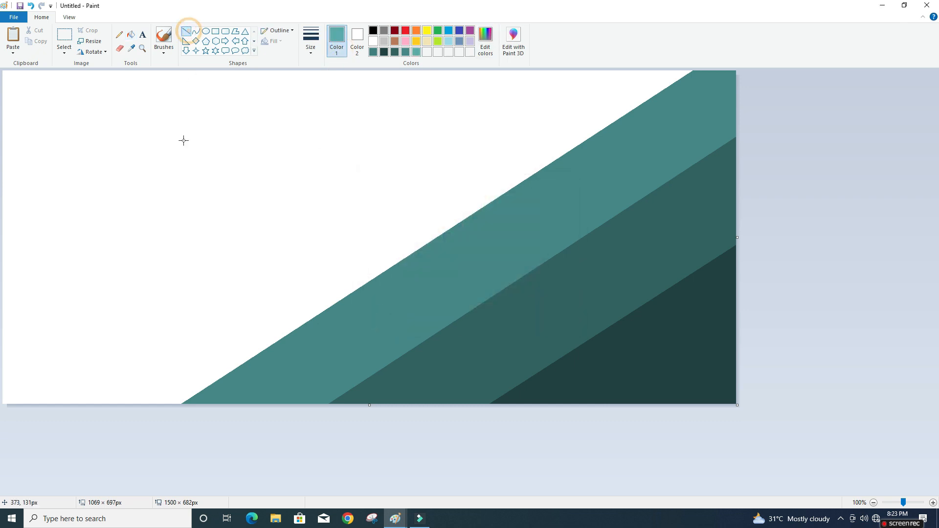
{"action": "mouse_move", "coordinate": [53, 403]}
{"action": "left_mouse_down"}
{"action": "mouse_move", "coordinate": [517, 81]}
{"action": "mouse_move", "coordinate": [571, 66]}
{"action": "left_mouse_up"}
{"action": "left_click", "coordinate": [132, 36]}
{"action": "left_click", "coordinate": [386, 222]}
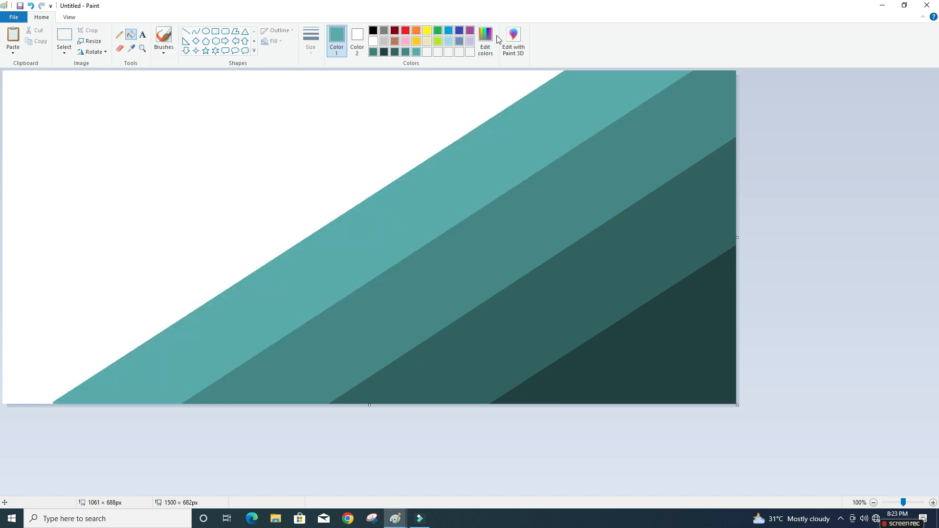
Lighten the custom teal again, draw a diagonal of about 945 × 589 px, and fill the fifth band
{"action": "left_click", "coordinate": [485, 39]}
{"action": "left_click", "coordinate": [571, 223]}
{"action": "left_click", "coordinate": [379, 324]}
{"action": "left_click", "coordinate": [186, 30]}
{"action": "left_click_drag", "start_coordinate": [6, 349], "coordinate": [466, 62]}
{"action": "left_click_drag", "start_coordinate": [300, 165], "coordinate": [292, 155]}
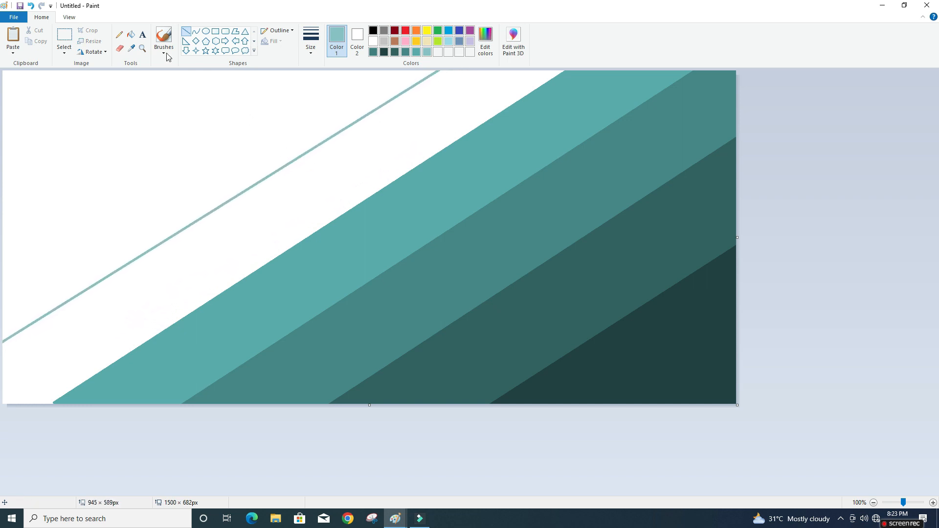
{"action": "left_click", "coordinate": [130, 34]}
{"action": "left_click", "coordinate": [453, 112]}
Mix the palest teal, draw a diagonal of about 611 × 352 px across the upper-left corner, and fill the sixth band
{"action": "left_click", "coordinate": [485, 51]}
{"action": "left_click", "coordinate": [570, 214]}
{"action": "left_click", "coordinate": [379, 323]}
{"action": "left_click", "coordinate": [186, 32]}
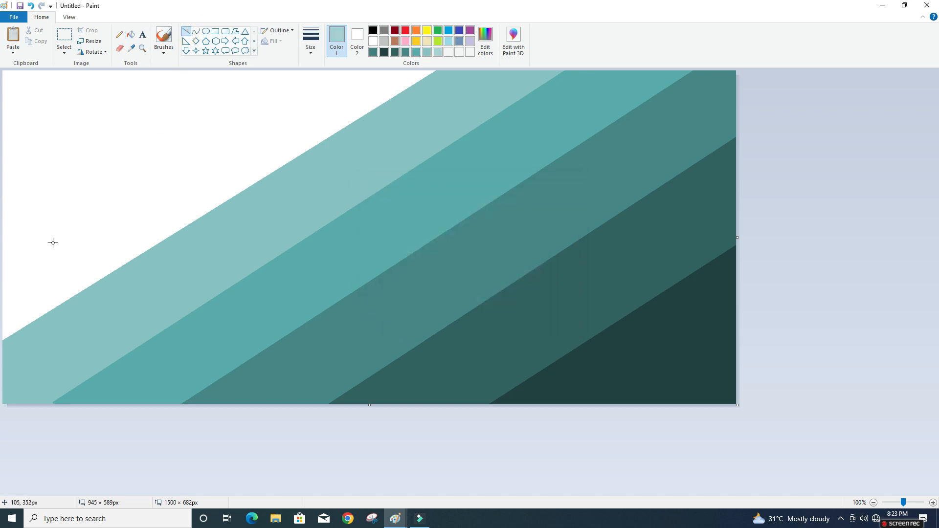
{"action": "left_click_drag", "start_coordinate": [5, 238], "coordinate": [294, 69]}
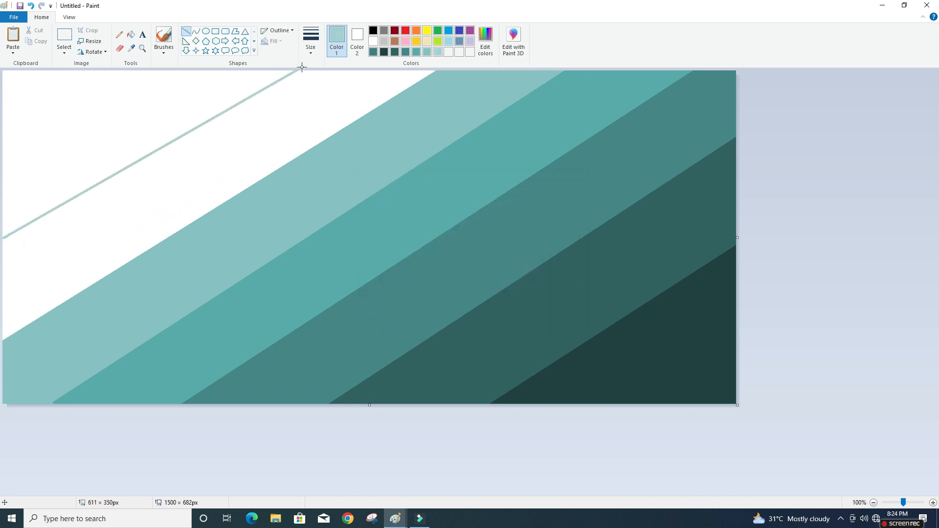
{"action": "left_click", "coordinate": [131, 34]}
{"action": "left_click", "coordinate": [230, 169]}
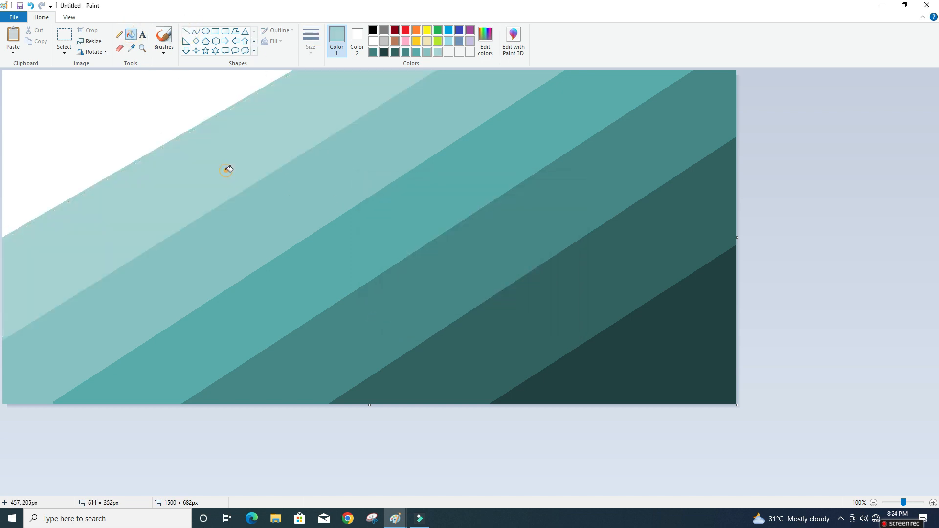
Fill the remaining white corner with gray and resize the picture to 1 px wide without maintaining the aspect ratio
{"action": "left_click", "coordinate": [384, 31]}
{"action": "left_click", "coordinate": [181, 96]}
{"action": "left_click", "coordinate": [89, 41]}
{"action": "left_click", "coordinate": [107, 77]}
{"action": "left_click", "coordinate": [47, 137]}
{"action": "double_click", "coordinate": [117, 93]}
{"action": "type", "text": "1"}
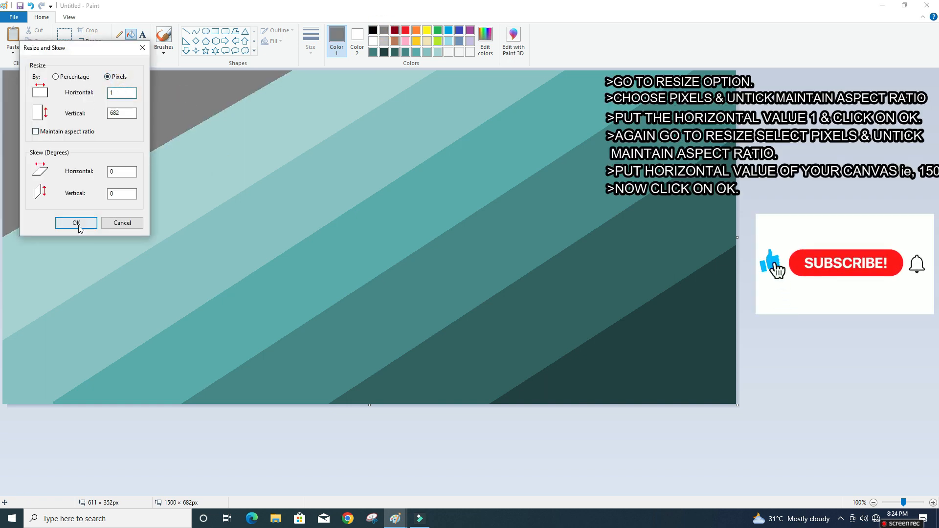
{"action": "left_click", "coordinate": [76, 224]}
Resize the picture back to 1500 px wide without maintaining the aspect ratio, turning the bands into a vertical gradient
{"action": "left_click", "coordinate": [90, 41]}
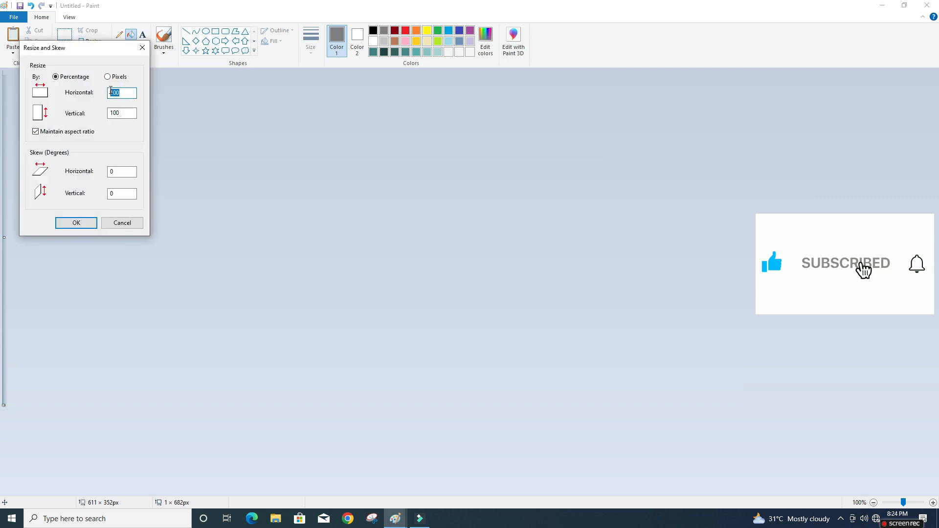
{"action": "left_click", "coordinate": [36, 131]}
{"action": "left_click", "coordinate": [107, 77]}
{"action": "left_click", "coordinate": [123, 92]}
{"action": "type", "text": "500"}
{"action": "left_click", "coordinate": [77, 223]}
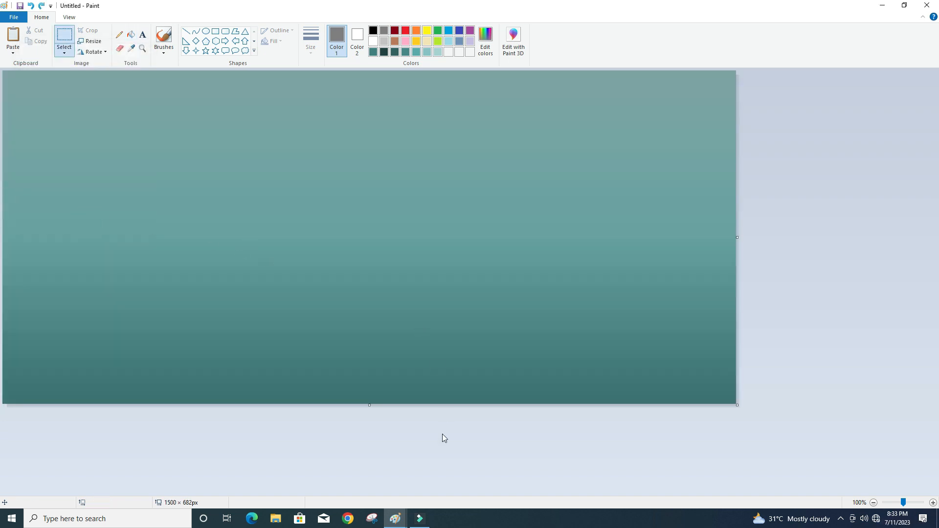
Switch to the 11-07-23 brick wall picture, select an area of about 470 × 528 px around the arch, and copy it
{"action": "mouse_move", "coordinate": [396, 519]}
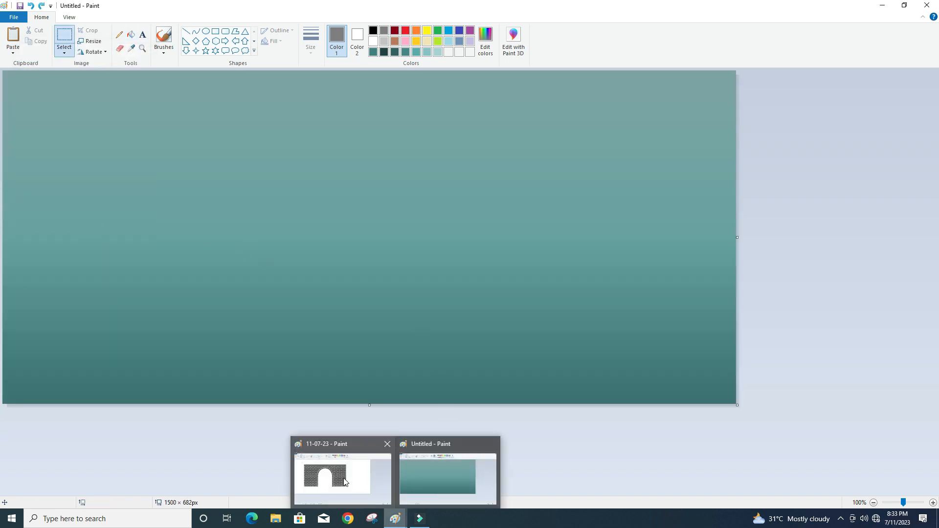
{"action": "left_click", "coordinate": [356, 486]}
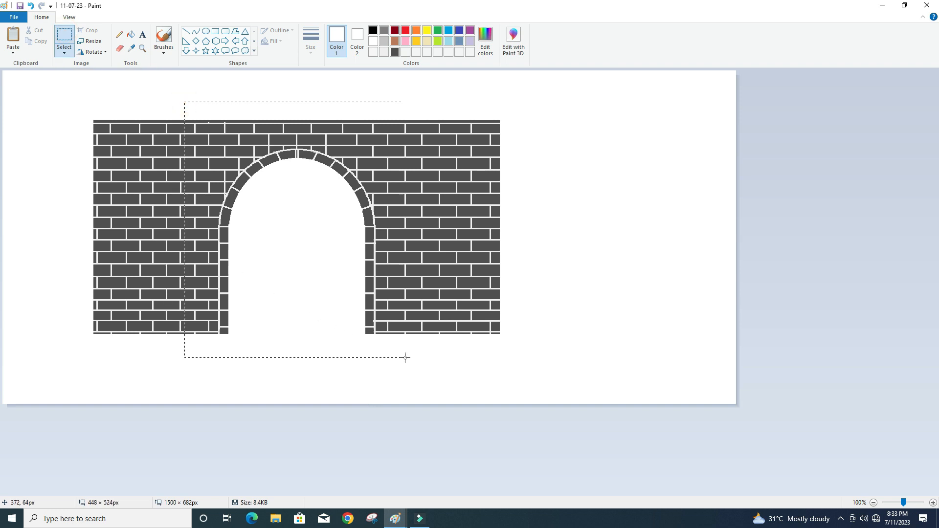
{"action": "left_click_drag", "start_coordinate": [417, 361], "coordinate": [415, 360]}
{"action": "right_click", "coordinate": [348, 264]}
{"action": "left_click", "coordinate": [370, 281]}
Paste the arch into the teal gradient picture, scale it down, and place it in the lower-left corner
{"action": "mouse_move", "coordinate": [396, 519]}
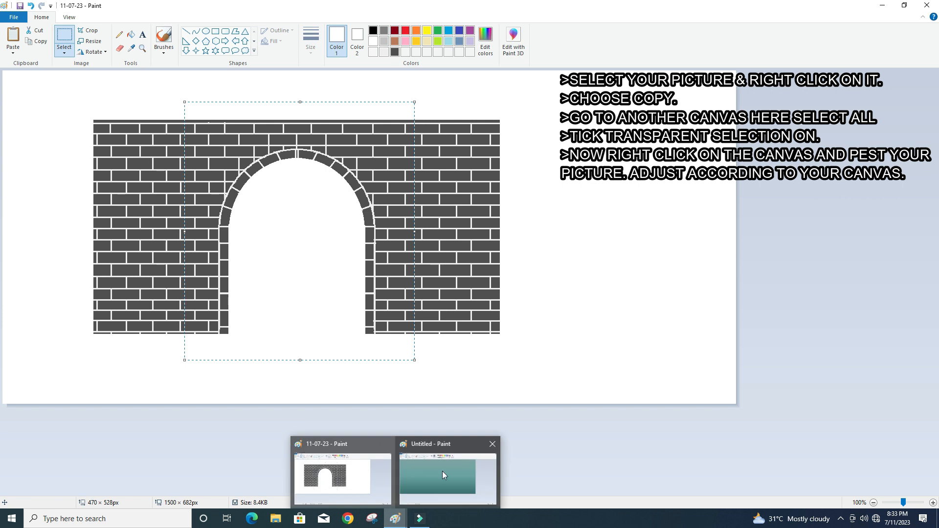
{"action": "left_click", "coordinate": [444, 471]}
{"action": "right_click", "coordinate": [188, 195]}
{"action": "left_click", "coordinate": [205, 224]}
{"action": "left_click_drag", "start_coordinate": [167, 202], "coordinate": [229, 278]}
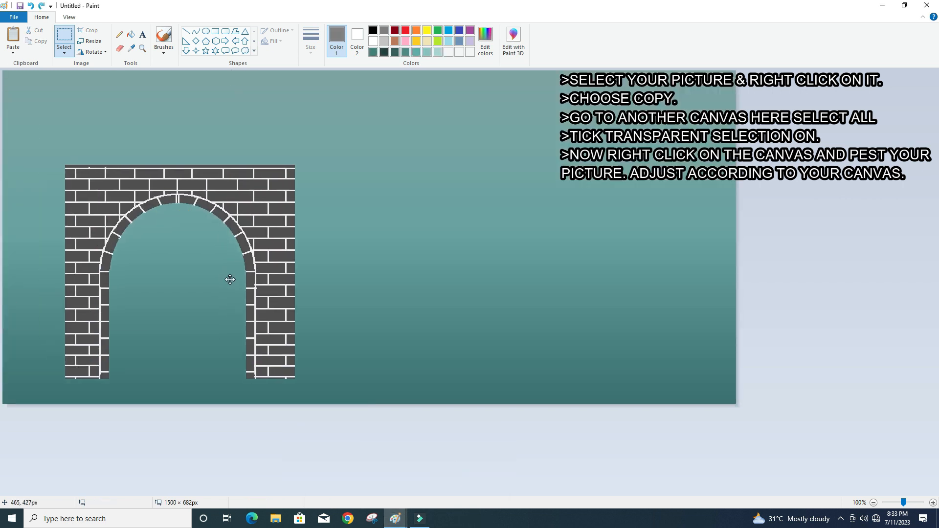
{"action": "left_click_drag", "start_coordinate": [295, 406], "coordinate": [224, 341]}
{"action": "left_click_drag", "start_coordinate": [180, 277], "coordinate": [118, 361]}
Copy the scaled-down arch and paste another one beside it along the canvas's bottom edge
{"action": "right_click", "coordinate": [134, 290]}
{"action": "left_click", "coordinate": [161, 311]}
{"action": "right_click", "coordinate": [212, 253]}
{"action": "left_click", "coordinate": [233, 278]}
{"action": "left_click_drag", "start_coordinate": [108, 177], "coordinate": [262, 325]}
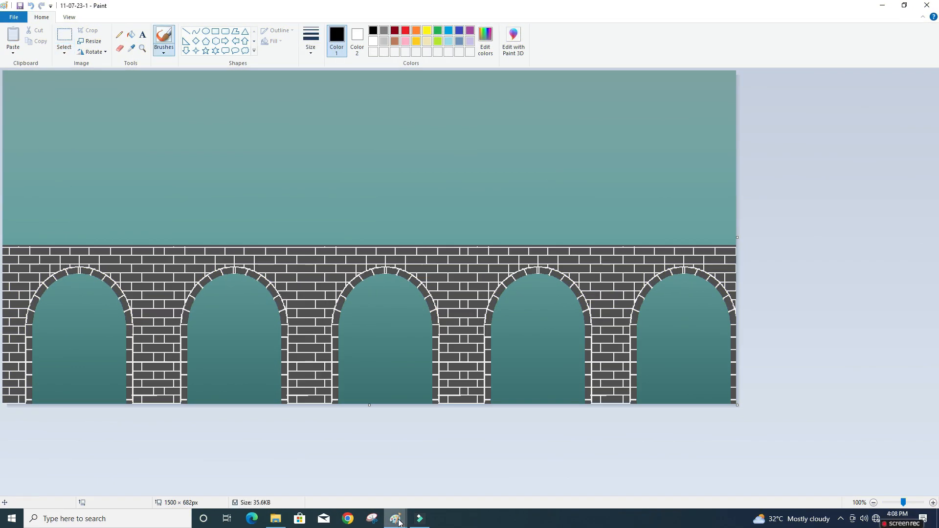
Switch to the blank Untitled canvas and set the drawing color to a custom dark gray, RGB 56, 56, 56
{"action": "mouse_move", "coordinate": [396, 519]}
{"action": "left_click", "coordinate": [430, 478]}
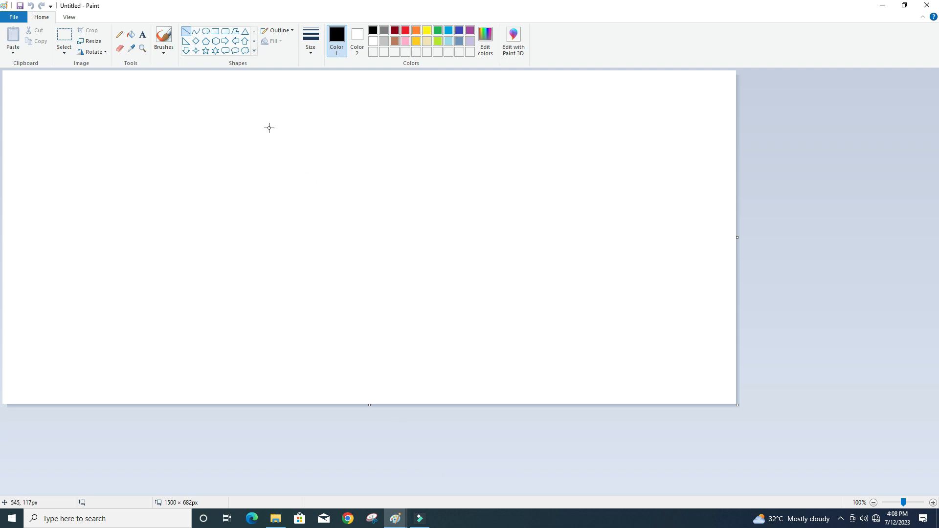
{"action": "left_click", "coordinate": [373, 42]}
{"action": "left_click", "coordinate": [486, 47]}
{"action": "left_click", "coordinate": [572, 265]}
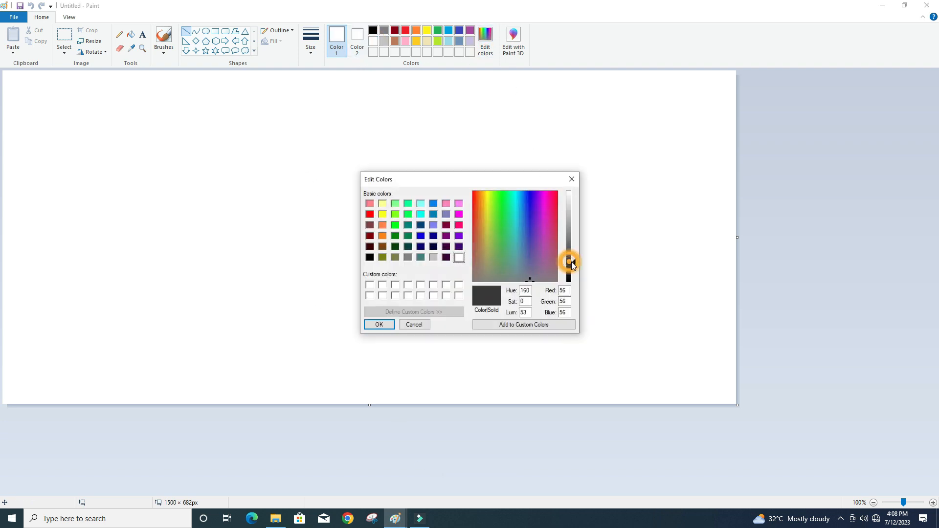
{"action": "left_click", "coordinate": [379, 325]}
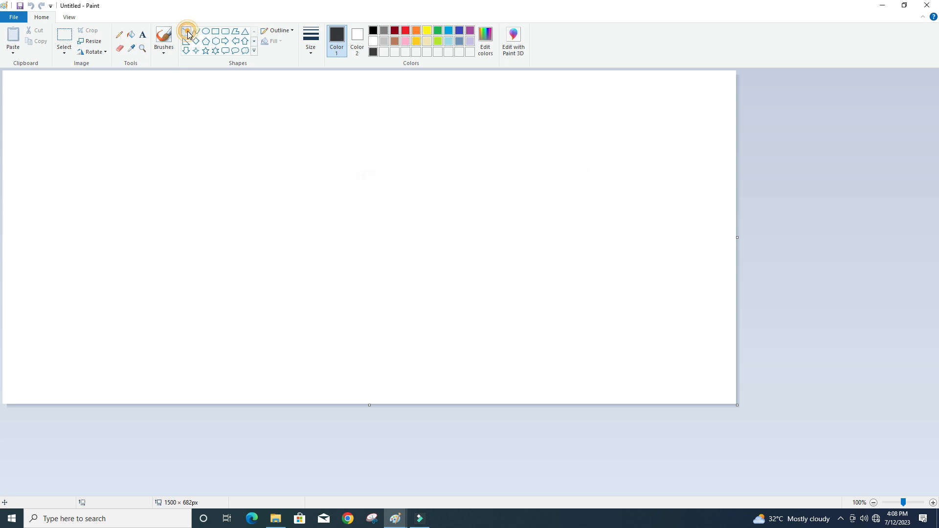
Draw two full-width horizontal rails, the upper about 1522 px long, and connect them with a vertical line near the left edge
{"action": "left_click_drag", "start_coordinate": [5, 179], "coordinate": [745, 266]}
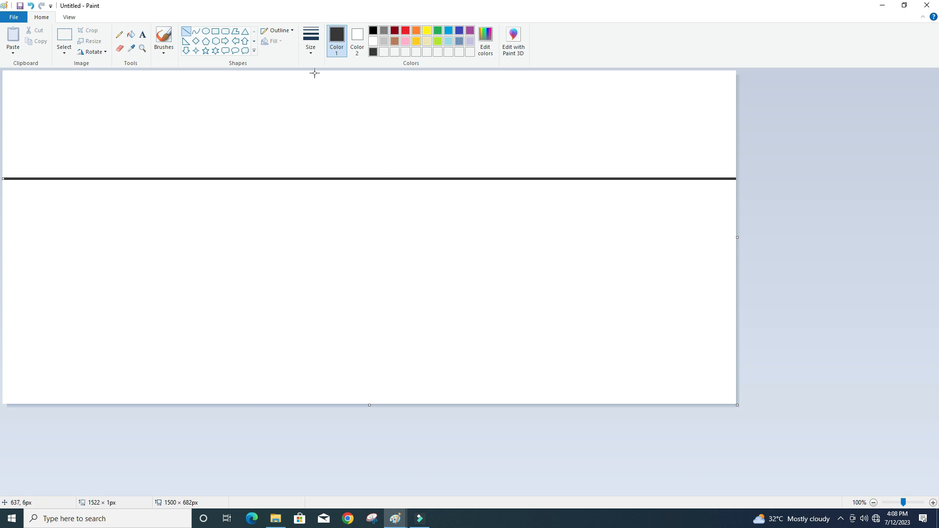
{"action": "left_click", "coordinate": [310, 40]}
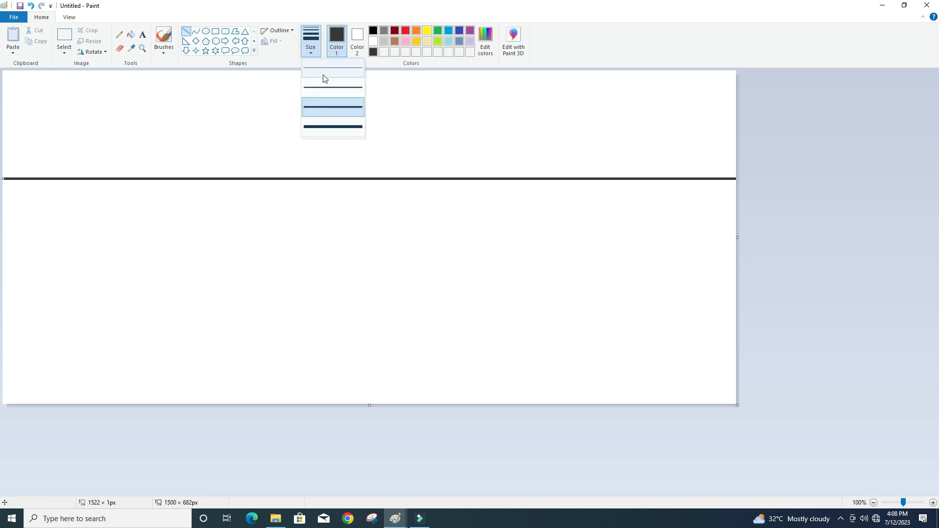
{"action": "left_click", "coordinate": [330, 113]}
{"action": "left_click_drag", "start_coordinate": [6, 235], "coordinate": [742, 346]}
{"action": "left_click_drag", "start_coordinate": [30, 179], "coordinate": [29, 233]}
{"action": "left_click", "coordinate": [74, 213]}
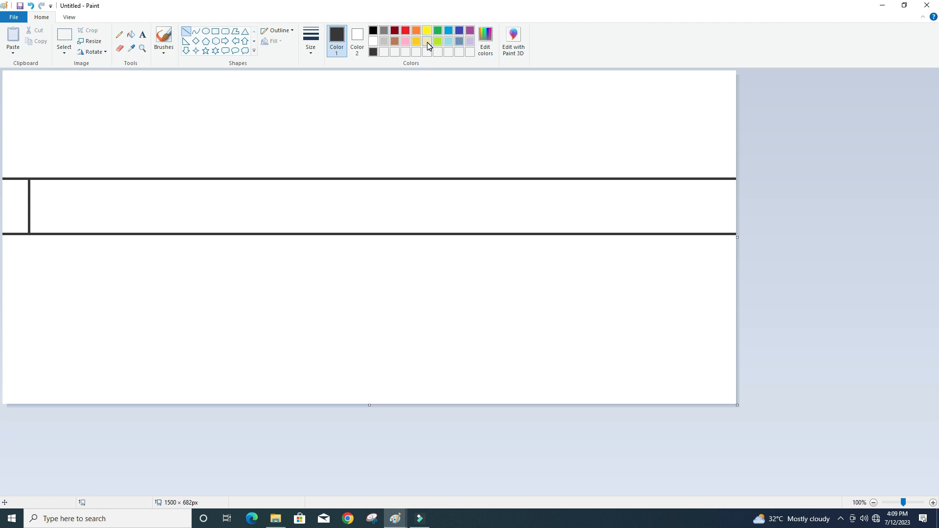
Add a light yellow line about 106 px tall along the dark vertical post and move the post below the rails
{"action": "left_click", "coordinate": [428, 44]}
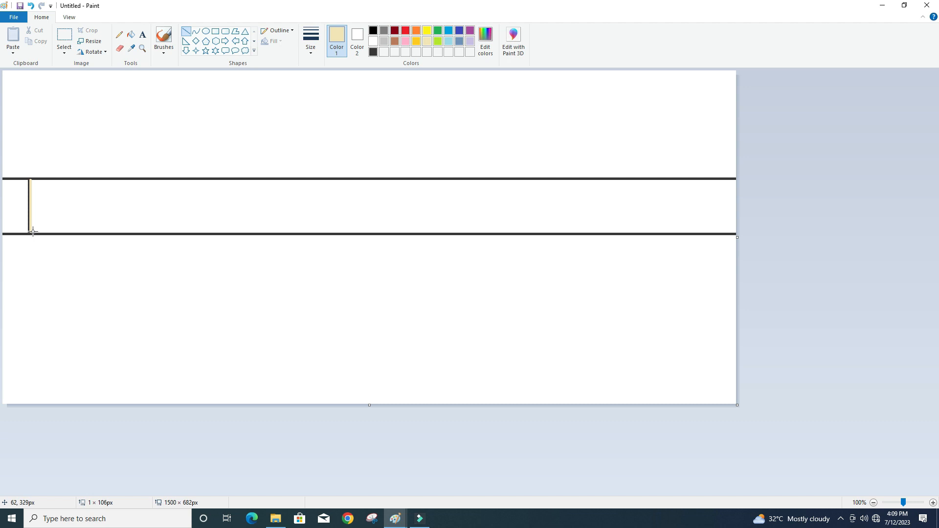
{"action": "left_click", "coordinate": [64, 39]}
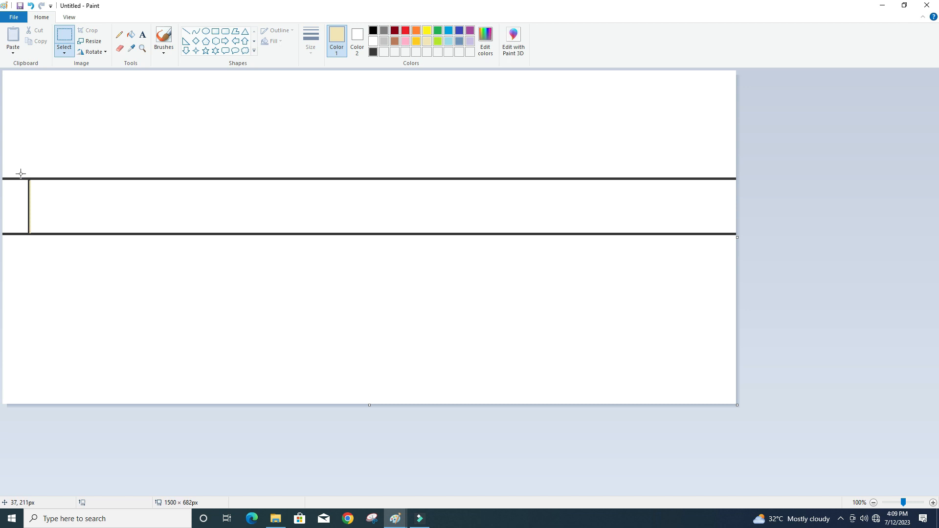
{"action": "left_click_drag", "start_coordinate": [20, 172], "coordinate": [35, 237]}
{"action": "left_click_drag", "start_coordinate": [29, 194], "coordinate": [73, 290]}
{"action": "left_click", "coordinate": [193, 300]}
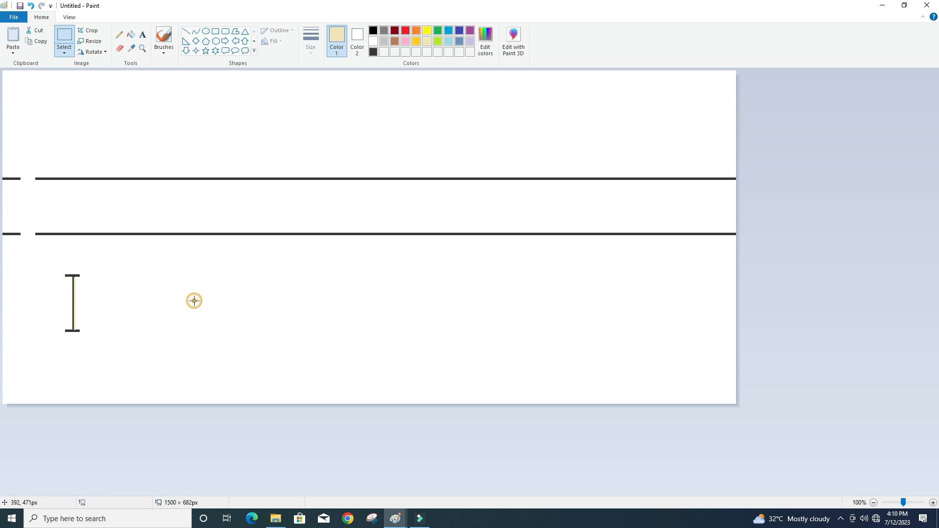
Erase the rail stubs on the moved post and the leftover rail pieces at the canvas's left edge
{"action": "left_click", "coordinate": [122, 50]}
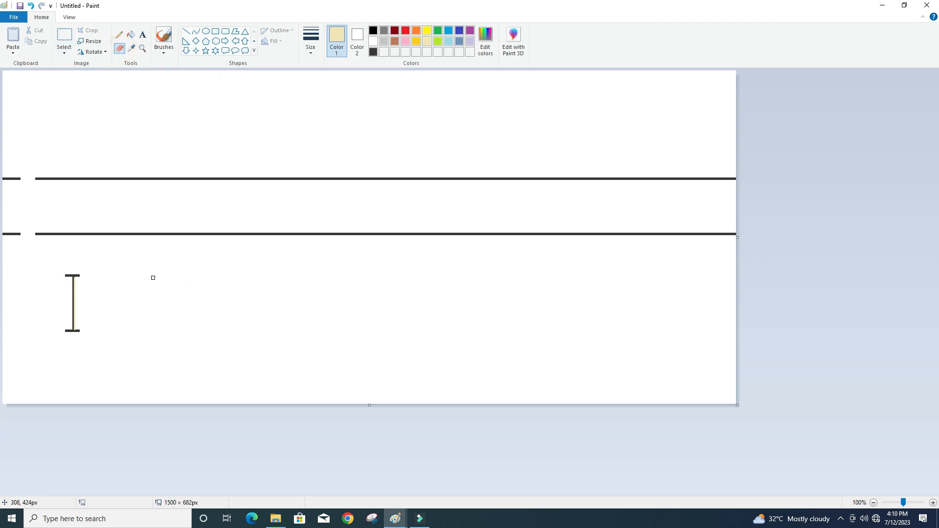
{"action": "left_click_drag", "start_coordinate": [124, 281], "coordinate": [70, 267]}
{"action": "left_click_drag", "start_coordinate": [13, 180], "coordinate": [15, 241]}
Move the cleaned post to the left end of the two rails and toggle transparent selection
{"action": "left_click", "coordinate": [64, 37]}
{"action": "left_click_drag", "start_coordinate": [63, 271], "coordinate": [82, 338]}
{"action": "left_click_drag", "start_coordinate": [74, 298], "coordinate": [37, 206]}
{"action": "left_click", "coordinate": [64, 52]}
{"action": "left_click", "coordinate": [94, 141]}
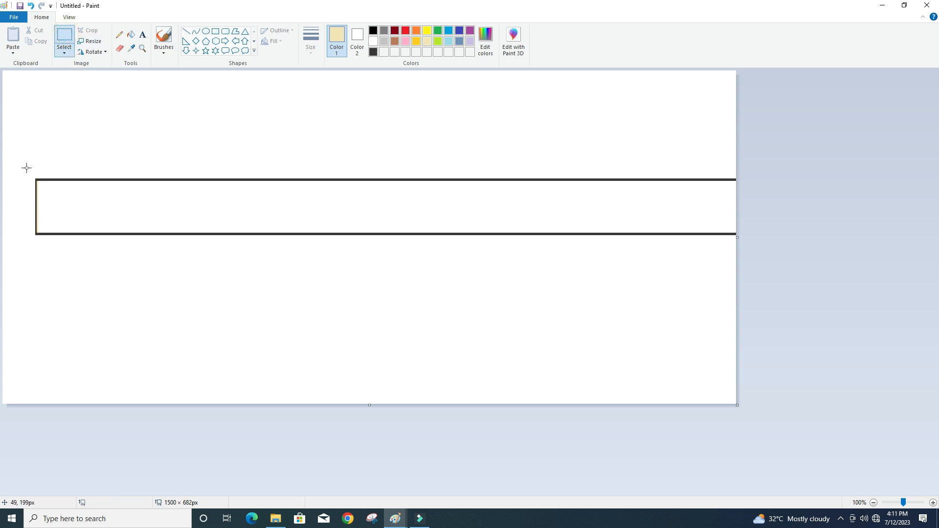
Copy the end post and paste a second post between the rails, just right of the first
{"action": "left_click_drag", "start_coordinate": [27, 168], "coordinate": [47, 246]}
{"action": "right_click", "coordinate": [33, 195]}
{"action": "left_click", "coordinate": [57, 213]}
{"action": "right_click", "coordinate": [88, 128]}
{"action": "left_click", "coordinate": [108, 154]}
{"action": "left_click_drag", "start_coordinate": [14, 107], "coordinate": [56, 202]}
Paste further copies of the post at even spacing until they fill the rails up to the right edge
{"action": "right_click", "coordinate": [58, 135]}
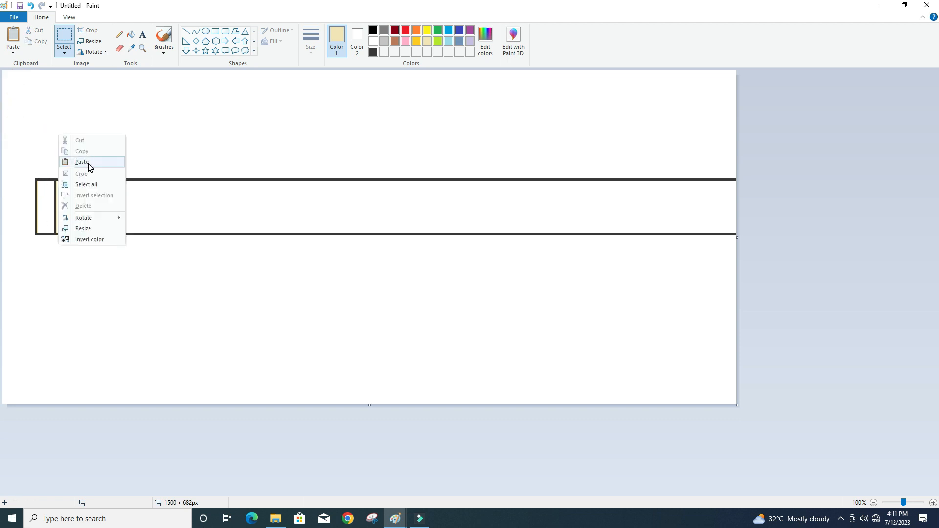
{"action": "left_click", "coordinate": [89, 166]}
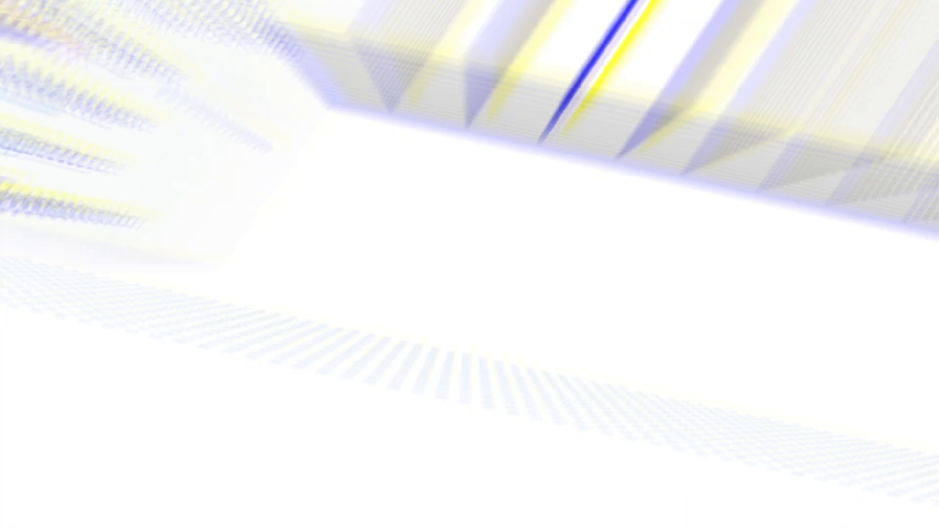
{"action": "left_click", "coordinate": [384, 158]}
{"action": "left_click_drag", "start_coordinate": [274, 139], "coordinate": [869, 211]}
{"action": "left_click", "coordinate": [598, 313]}
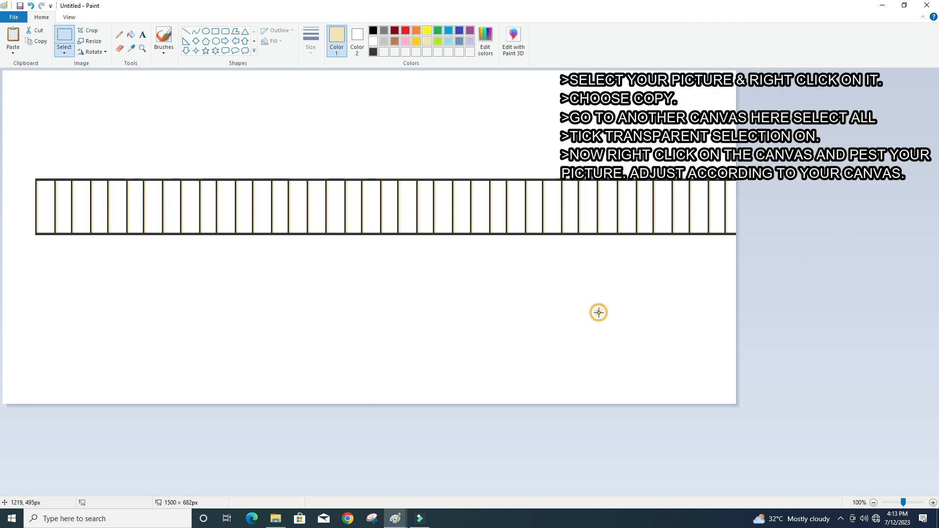
Select the whole railing in an area of about 1469 × 297 px and copy it
{"action": "left_click_drag", "start_coordinate": [18, 161], "coordinate": [923, 306]}
{"action": "right_click", "coordinate": [601, 197]}
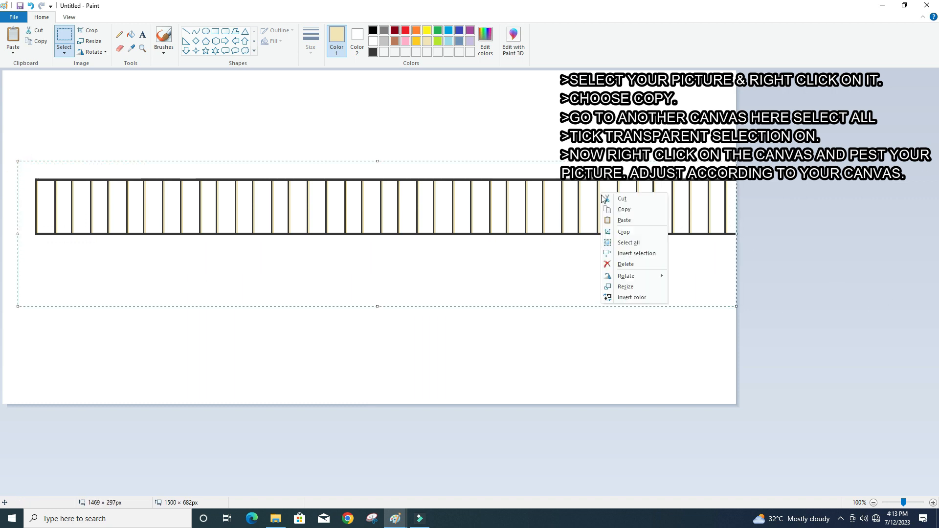
{"action": "left_click", "coordinate": [624, 211]}
Switch to the 11-07-23-1 picture, turn on transparent selection, and paste the railing onto the top of the arched brick wall
{"action": "mouse_move", "coordinate": [396, 518]}
{"action": "left_click", "coordinate": [360, 485]}
{"action": "left_click", "coordinate": [64, 53]}
{"action": "left_click", "coordinate": [78, 106]}
{"action": "left_click", "coordinate": [67, 58]}
{"action": "left_click", "coordinate": [84, 141]}
{"action": "right_click", "coordinate": [88, 140]}
{"action": "left_click", "coordinate": [102, 169]}
{"action": "left_click_drag", "start_coordinate": [252, 129], "coordinate": [235, 229]}
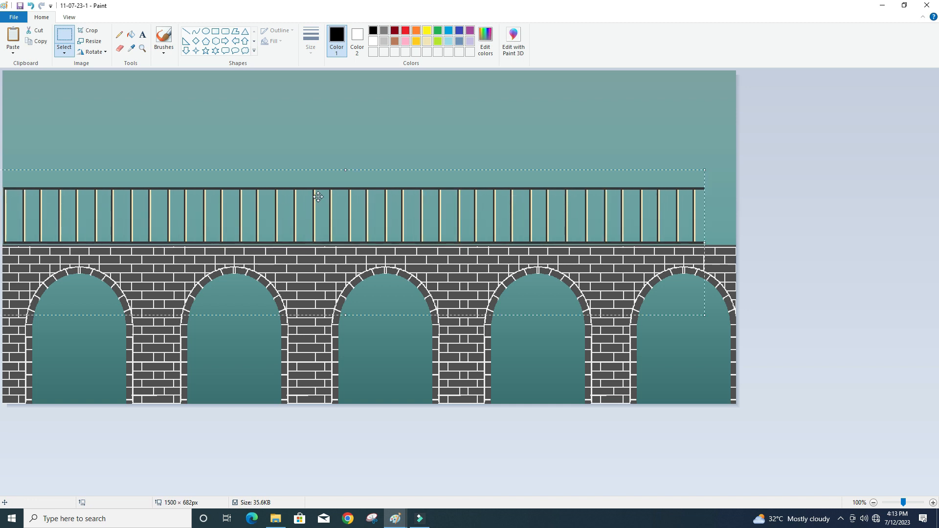
Paste another railing, flip it horizontally, and place it at the right end so the railing reaches the canvas edge
{"action": "right_click", "coordinate": [413, 132]}
{"action": "left_click", "coordinate": [431, 156]}
{"action": "left_click", "coordinate": [64, 51]}
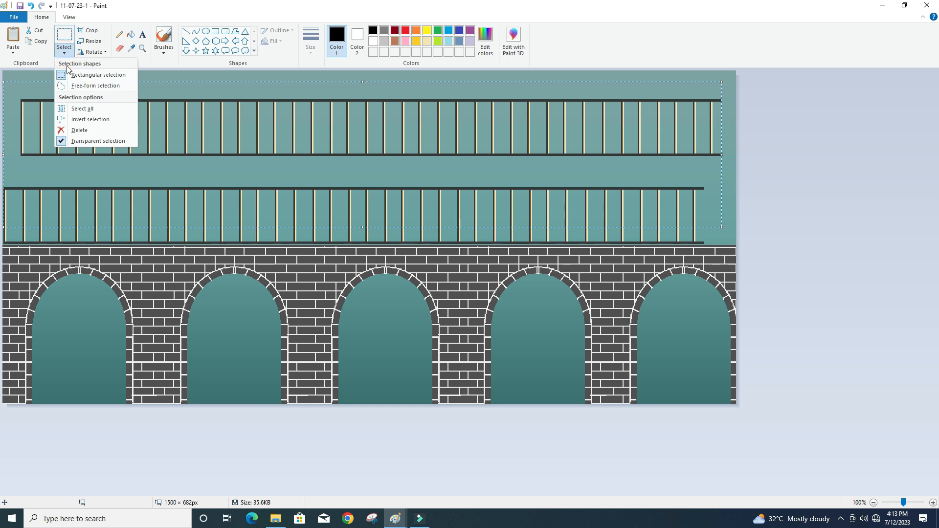
{"action": "left_click", "coordinate": [93, 52]}
{"action": "left_click", "coordinate": [103, 109]}
{"action": "left_click_drag", "start_coordinate": [210, 131], "coordinate": [883, 226]}
{"action": "left_click", "coordinate": [567, 186]}
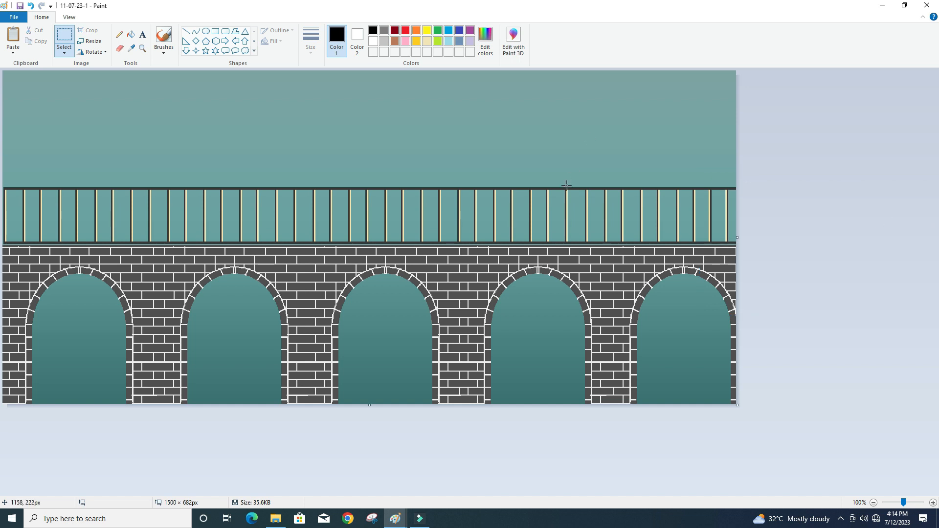
Switch to the untitled railing canvas and move the selected railing down near the canvas's lower edge
{"action": "left_click", "coordinate": [434, 484]}
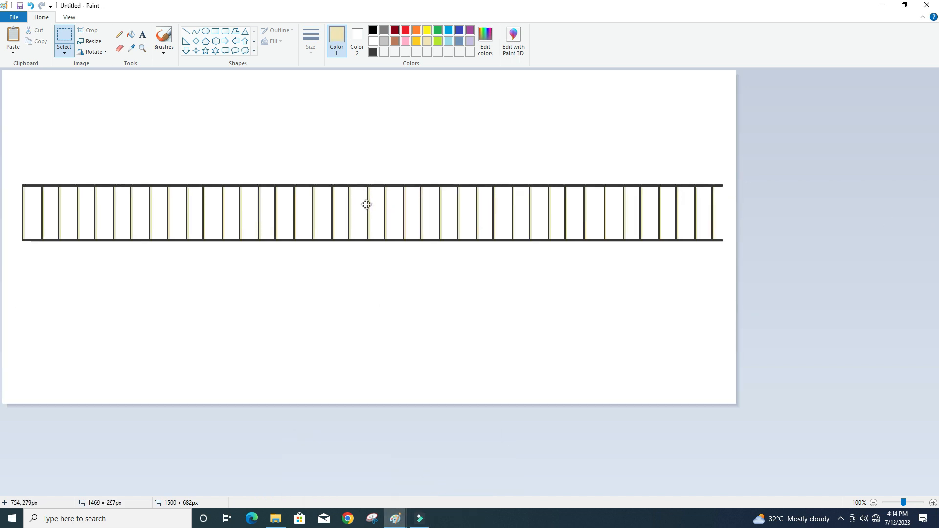
{"action": "left_click_drag", "start_coordinate": [362, 205], "coordinate": [360, 359]}
{"action": "left_click", "coordinate": [407, 201]}
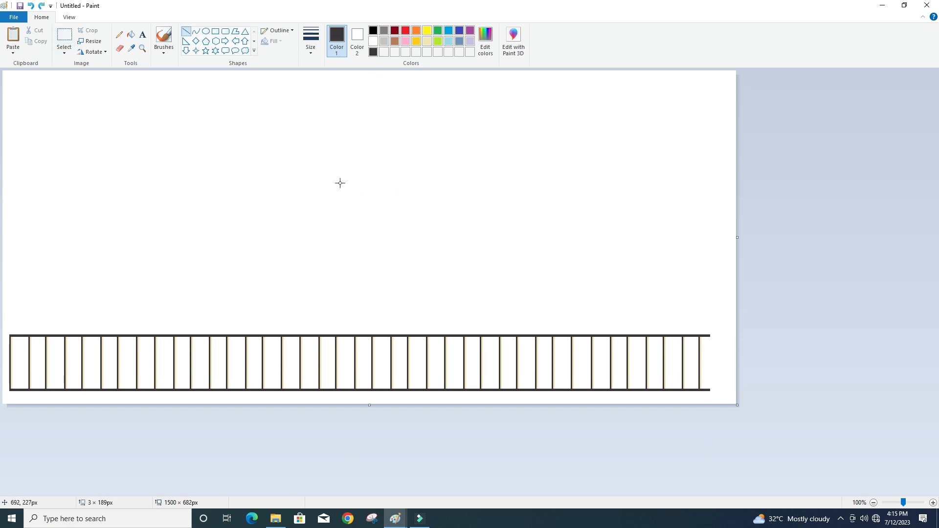
Draw two closely spaced vertical dark gray lines about 276 px tall above the railing as a lamp post
{"action": "left_click_drag", "start_coordinate": [308, 184], "coordinate": [309, 309]}
{"action": "mouse_move", "coordinate": [317, 361]}
{"action": "left_mouse_down"}
{"action": "mouse_move", "coordinate": [321, 285]}
{"action": "mouse_move", "coordinate": [315, 318]}
{"action": "left_mouse_up"}
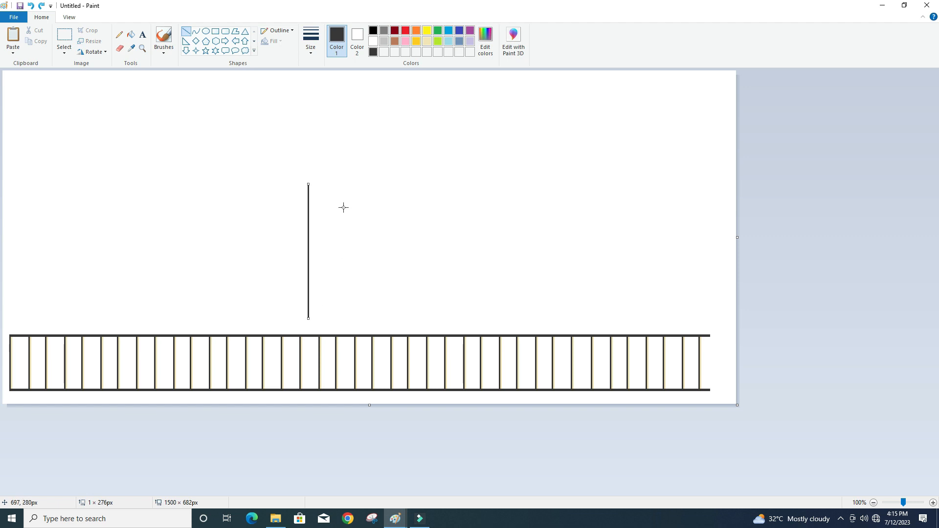
{"action": "left_click_drag", "start_coordinate": [314, 184], "coordinate": [316, 321]}
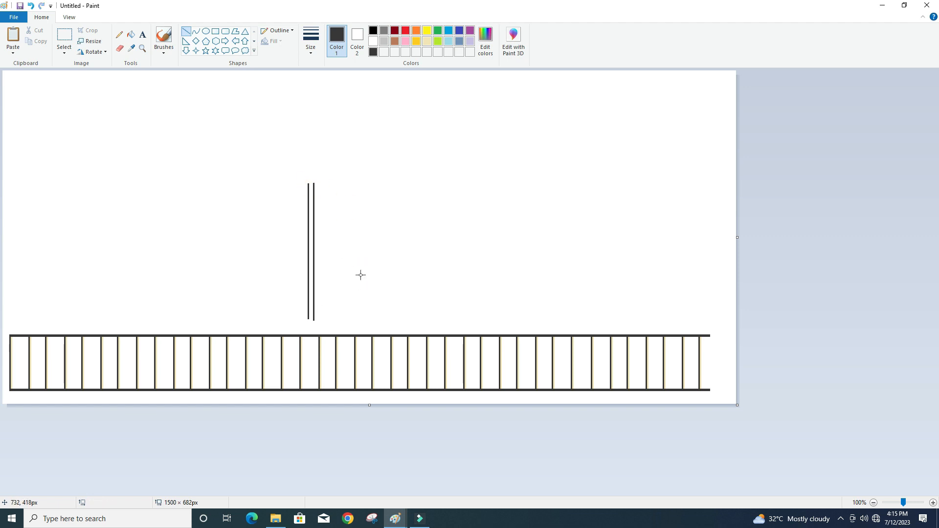
Draw a small flat ellipse about 32 × 9 px and place it centered on the upper end of the lamp post
{"action": "left_click", "coordinate": [205, 33]}
{"action": "left_click_drag", "start_coordinate": [299, 169], "coordinate": [326, 170]}
{"action": "key", "text": "Down"}
{"action": "key", "text": "Down"}
{"action": "key", "text": "Down"}
{"action": "key", "text": "Down"}
{"action": "key", "text": "Down"}
{"action": "key", "text": "Down"}
{"action": "key", "text": "Down"}
{"action": "key", "text": "Down"}
{"action": "key", "text": "Down"}
{"action": "key", "text": "Down"}
{"action": "key", "text": "Down"}
{"action": "key", "text": "Down"}
{"action": "key", "text": "Down"}
{"action": "key", "text": "Down"}
{"action": "key", "text": "Down"}
{"action": "key", "text": "Down"}
{"action": "key", "text": "Down"}
{"action": "key", "text": "Down"}
{"action": "key", "text": "Down"}
{"action": "key", "text": "Down"}
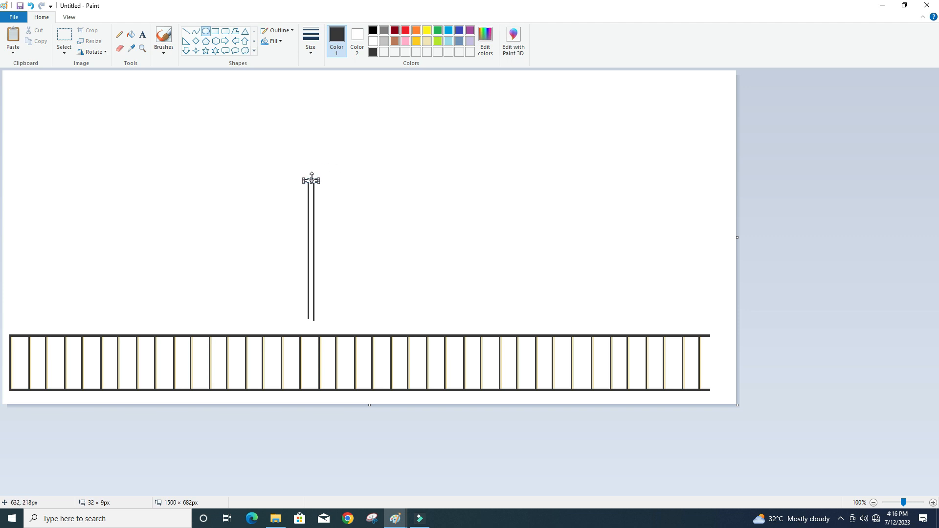
{"action": "left_click", "coordinate": [371, 189]}
Draw a wider flat ellipse and place it centered directly on the small ellipse as the base of the lantern
{"action": "mouse_move", "coordinate": [277, 138]}
{"action": "left_mouse_down"}
{"action": "mouse_move", "coordinate": [325, 145]}
{"action": "mouse_move", "coordinate": [309, 144]}
{"action": "left_mouse_up"}
{"action": "key", "text": "Down"}
{"action": "key", "text": "Down"}
{"action": "key", "text": "Down"}
{"action": "key", "text": "Down"}
{"action": "key", "text": "Down"}
{"action": "key", "text": "Down"}
{"action": "key", "text": "Down"}
{"action": "key", "text": "Down"}
{"action": "key", "text": "Down"}
{"action": "key", "text": "Down"}
{"action": "key", "text": "Down"}
{"action": "key", "text": "Down"}
{"action": "key", "text": "Down"}
{"action": "key", "text": "Down"}
{"action": "key", "text": "Down"}
{"action": "key", "text": "Down"}
{"action": "key", "text": "Down"}
{"action": "key", "text": "Down"}
{"action": "key", "text": "Down"}
{"action": "key", "text": "Down"}
{"action": "key", "text": "Right"}
{"action": "key", "text": "Right"}
{"action": "key", "text": "Right"}
{"action": "key", "text": "Right"}
{"action": "key", "text": "Right"}
{"action": "key", "text": "Right"}
{"action": "key", "text": "Right"}
{"action": "key", "text": "Right"}
{"action": "key", "text": "Right"}
{"action": "key", "text": "Right"}
{"action": "key", "text": "Right"}
{"action": "key", "text": "Right"}
{"action": "key", "text": "Right"}
{"action": "key", "text": "Right"}
{"action": "key", "text": "Right"}
{"action": "key", "text": "Right"}
{"action": "key", "text": "Right"}
{"action": "key", "text": "Right"}
{"action": "key", "text": "Right"}
{"action": "key", "text": "Right"}
{"action": "key", "text": "Down"}
{"action": "key", "text": "Down"}
{"action": "key", "text": "Down"}
{"action": "key", "text": "Down"}
{"action": "key", "text": "Down"}
{"action": "key", "text": "Down"}
{"action": "key", "text": "Down"}
{"action": "key", "text": "Down"}
{"action": "key", "text": "Down"}
{"action": "key", "text": "Down"}
{"action": "key", "text": "Down"}
{"action": "key", "text": "Down"}
{"action": "key", "text": "Down"}
{"action": "key", "text": "Down"}
{"action": "key", "text": "Down"}
{"action": "key", "text": "Down"}
{"action": "key", "text": "Down"}
{"action": "key", "text": "Down"}
{"action": "key", "text": "Down"}
{"action": "key", "text": "Down"}
Draw another, wider flat ellipse some distance above the lantern base as the lantern's upper rim
{"action": "left_click_drag", "start_coordinate": [291, 125], "coordinate": [333, 130]}
{"action": "left_click", "coordinate": [356, 148]}
Try to connect the upper rim to the lantern base with two slanted side lines, and undo both lines
{"action": "left_click", "coordinate": [186, 31]}
{"action": "left_click_drag", "start_coordinate": [288, 128], "coordinate": [295, 175]}
{"action": "left_click", "coordinate": [311, 41]}
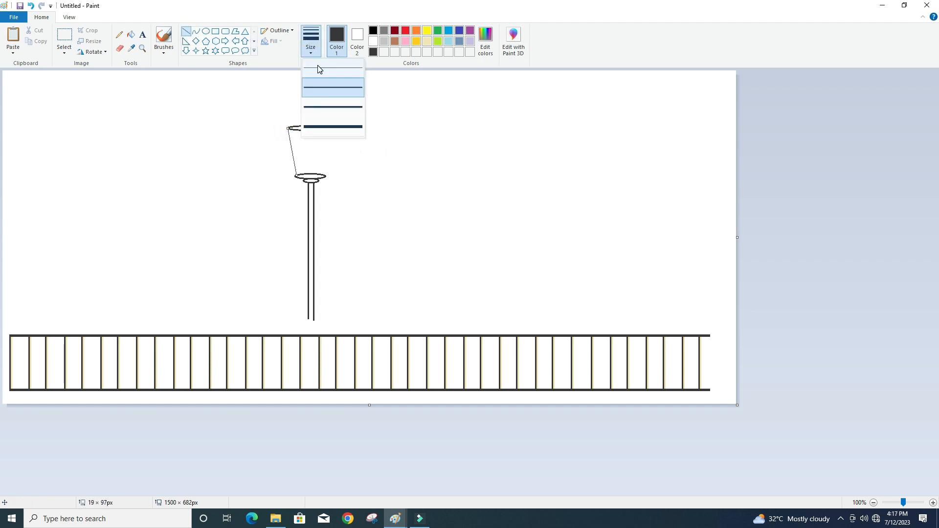
{"action": "left_click", "coordinate": [319, 84]}
{"action": "left_click_drag", "start_coordinate": [328, 128], "coordinate": [324, 176]}
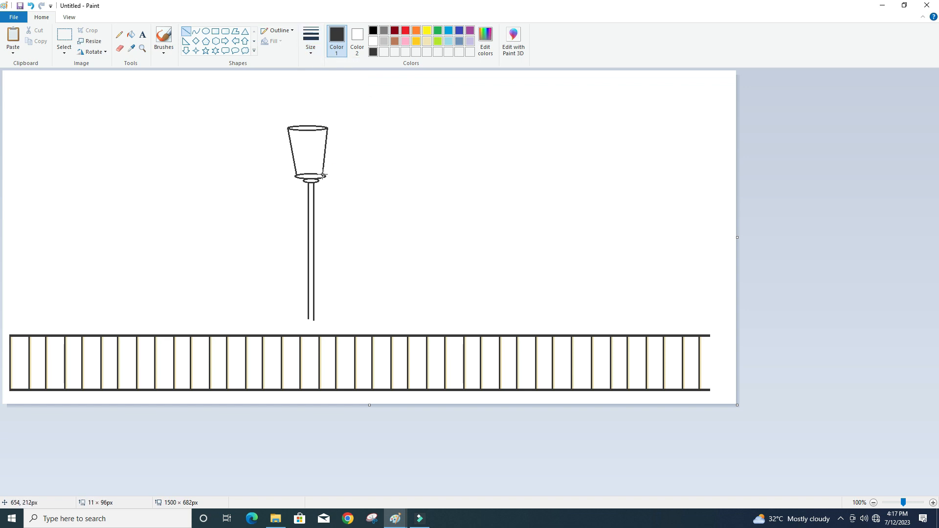
{"action": "key", "text": "ctrl+z"}
{"action": "key", "text": "ctrl+z"}
Select the upper rim ellipse in an area of about 112 × 60 px and shift it right and down, centered over the lantern base
{"action": "left_click", "coordinate": [65, 37]}
{"action": "left_click_drag", "start_coordinate": [282, 116], "coordinate": [337, 146]}
{"action": "key", "text": "Right"}
{"action": "key", "text": "Right"}
{"action": "key", "text": "Right"}
{"action": "key", "text": "Right"}
{"action": "key", "text": "Right"}
{"action": "key", "text": "Right"}
{"action": "key", "text": "Down"}
{"action": "key", "text": "Down"}
{"action": "key", "text": "Down"}
{"action": "key", "text": "Down"}
{"action": "key", "text": "Down"}
{"action": "key", "text": "Down"}
{"action": "key", "text": "Down"}
{"action": "key", "text": "Down"}
{"action": "key", "text": "Down"}
{"action": "key", "text": "Down"}
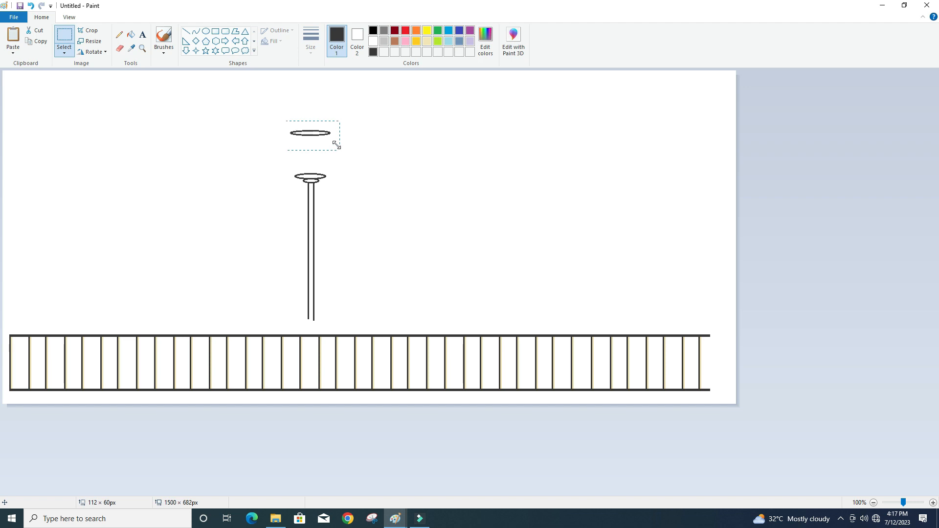
Nudge the selected upper rim vertically until it sits about 110 px above the lantern base
{"action": "key", "text": "Down"}
{"action": "key", "text": "Down"}
{"action": "key", "text": "Down"}
{"action": "key", "text": "Down"}
{"action": "key", "text": "Down"}
{"action": "key", "text": "Down"}
{"action": "key", "text": "Down"}
{"action": "key", "text": "Down"}
{"action": "key", "text": "Down"}
{"action": "key", "text": "Down"}
{"action": "key", "text": "Down"}
{"action": "key", "text": "Down"}
{"action": "key", "text": "Down"}
{"action": "key", "text": "Down"}
{"action": "key", "text": "Down"}
{"action": "key", "text": "Down"}
{"action": "key", "text": "Down"}
{"action": "key", "text": "Down"}
{"action": "key", "text": "Down"}
{"action": "key", "text": "Down"}
{"action": "key", "text": "Down"}
{"action": "key", "text": "Down"}
{"action": "key", "text": "Down"}
{"action": "key", "text": "Down"}
{"action": "key", "text": "Down"}
{"action": "key", "text": "Down"}
{"action": "key", "text": "Down"}
{"action": "key", "text": "Down"}
{"action": "key", "text": "Down"}
{"action": "key", "text": "Down"}
{"action": "key", "text": "Up"}
{"action": "key", "text": "Up"}
{"action": "key", "text": "Up"}
{"action": "key", "text": "Up"}
{"action": "key", "text": "Up"}
{"action": "key", "text": "Up"}
{"action": "key", "text": "Up"}
{"action": "key", "text": "Up"}
{"action": "key", "text": "Up"}
{"action": "key", "text": "Up"}
{"action": "key", "text": "Up"}
{"action": "key", "text": "Up"}
{"action": "key", "text": "Up"}
{"action": "key", "text": "Up"}
{"action": "key", "text": "Up"}
{"action": "key", "text": "Up"}
{"action": "key", "text": "Up"}
{"action": "key", "text": "Up"}
{"action": "key", "text": "Up"}
{"action": "key", "text": "Up"}
Connect the upper rim to the lantern base with two slanted outer side lines and two slanted inner lines
{"action": "left_click", "coordinate": [186, 32]}
{"action": "left_click_drag", "start_coordinate": [294, 160], "coordinate": [296, 176]}
{"action": "left_click_drag", "start_coordinate": [330, 122], "coordinate": [326, 175]}
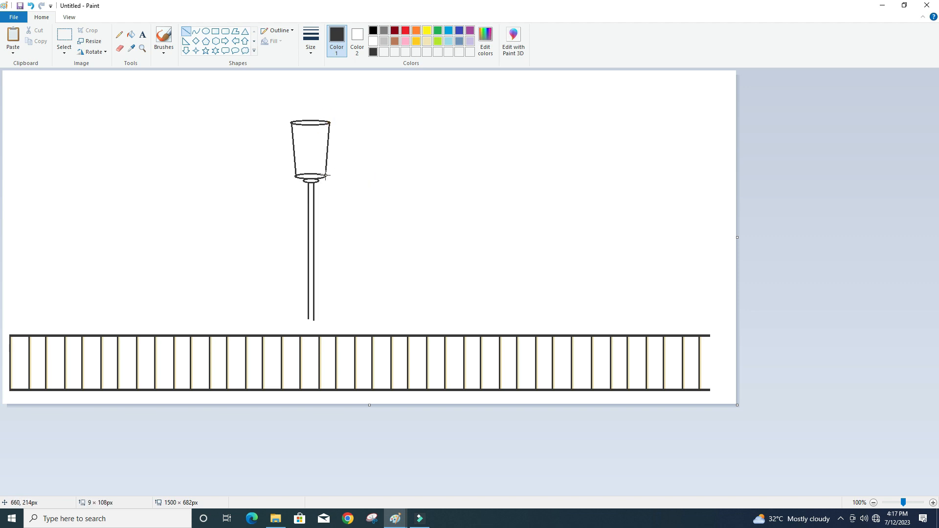
{"action": "mouse_move", "coordinate": [303, 126]}
{"action": "left_mouse_down"}
{"action": "mouse_move", "coordinate": [306, 172]}
{"action": "mouse_move", "coordinate": [316, 175]}
{"action": "left_mouse_up"}
{"action": "left_click", "coordinate": [363, 184]}
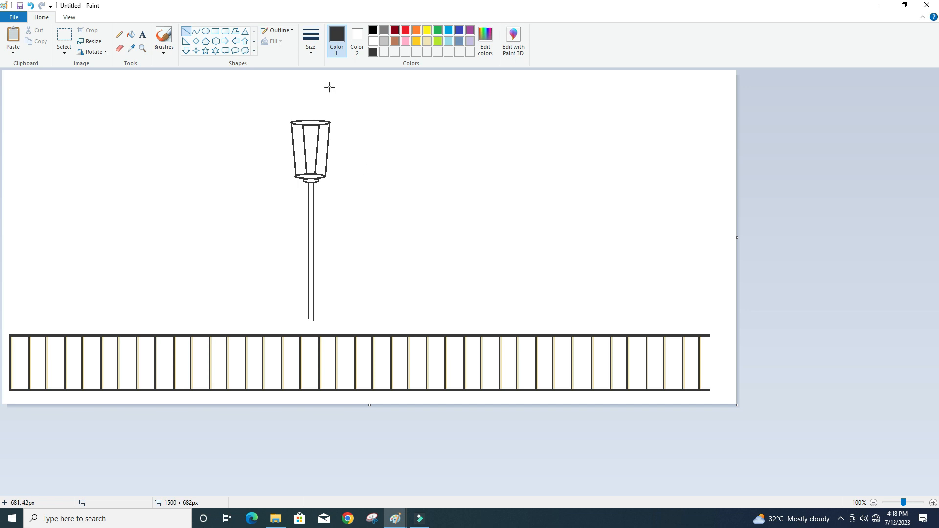
Draw a small flat ellipse of about 23 × 8 px above the rim and a curved roof line joining it to the rim's left end
{"action": "left_click", "coordinate": [246, 33]}
{"action": "left_click", "coordinate": [206, 32]}
{"action": "left_click_drag", "start_coordinate": [321, 107], "coordinate": [321, 107]}
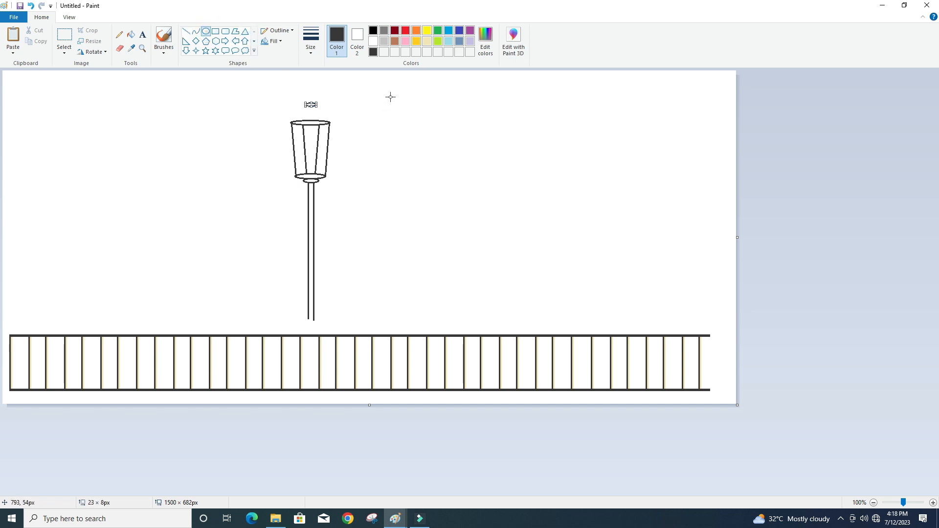
{"action": "left_click", "coordinate": [196, 31]}
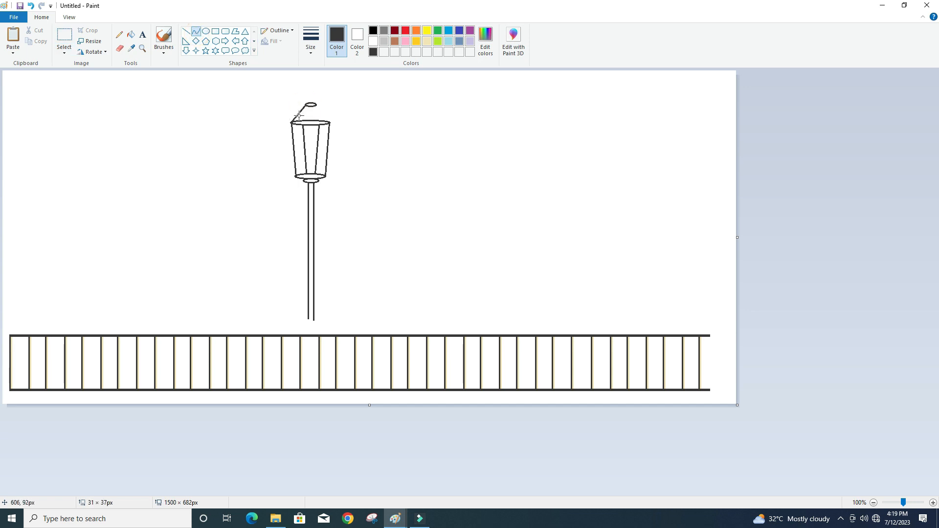
Copy the left roof curve, paste and flip it horizontally, and attach it as the lantern's right roof line
{"action": "left_click", "coordinate": [67, 36]}
{"action": "left_click_drag", "start_coordinate": [282, 98], "coordinate": [311, 121]}
{"action": "right_click", "coordinate": [293, 105]}
{"action": "left_click", "coordinate": [356, 112]}
{"action": "right_click", "coordinate": [356, 112]}
{"action": "left_click", "coordinate": [375, 141]}
{"action": "left_click", "coordinate": [96, 52]}
{"action": "left_click", "coordinate": [102, 108]}
{"action": "left_click_drag", "start_coordinate": [17, 83], "coordinate": [328, 110]}
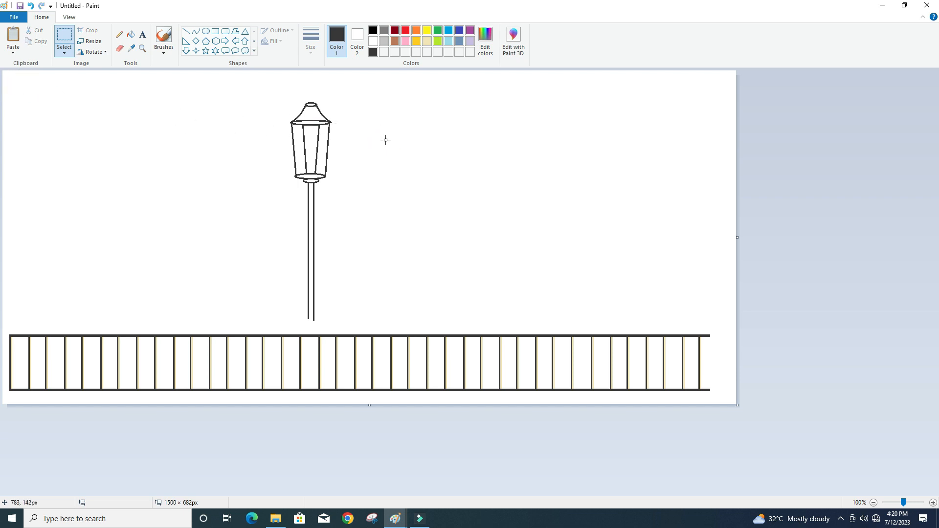
Draw a small dark filled triangle beside the lamp and move its tip, an area of about 39 × 26 px, above the roof
{"action": "left_click", "coordinate": [245, 32]}
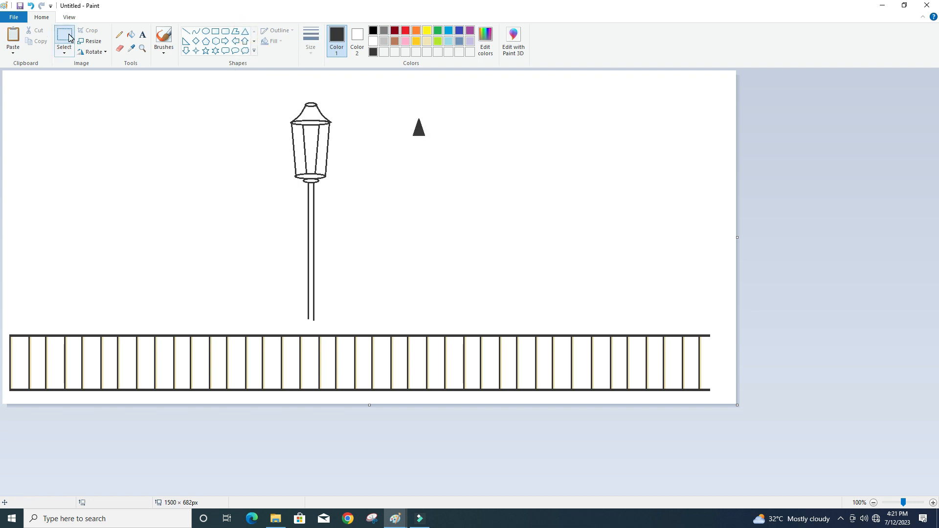
{"action": "left_click", "coordinate": [67, 38]}
{"action": "left_click_drag", "start_coordinate": [409, 116], "coordinate": [429, 129]}
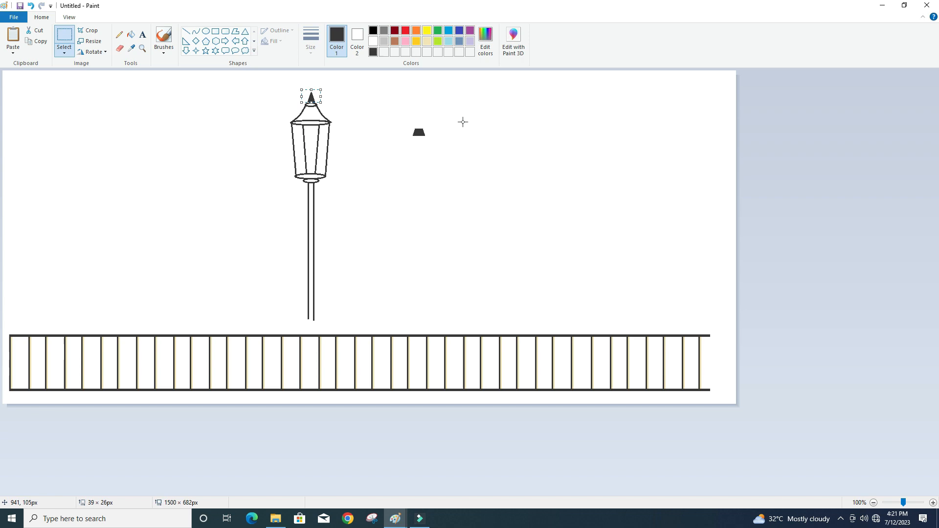
Lower the triangle tip onto the lantern's roof and fill the roof, base and pole with dark gray
{"action": "key", "text": "Down"}
{"action": "key", "text": "Down"}
{"action": "key", "text": "Down"}
{"action": "key", "text": "Down"}
{"action": "key", "text": "Down"}
{"action": "key", "text": "Down"}
{"action": "left_click", "coordinate": [467, 124]}
{"action": "left_click", "coordinate": [131, 35]}
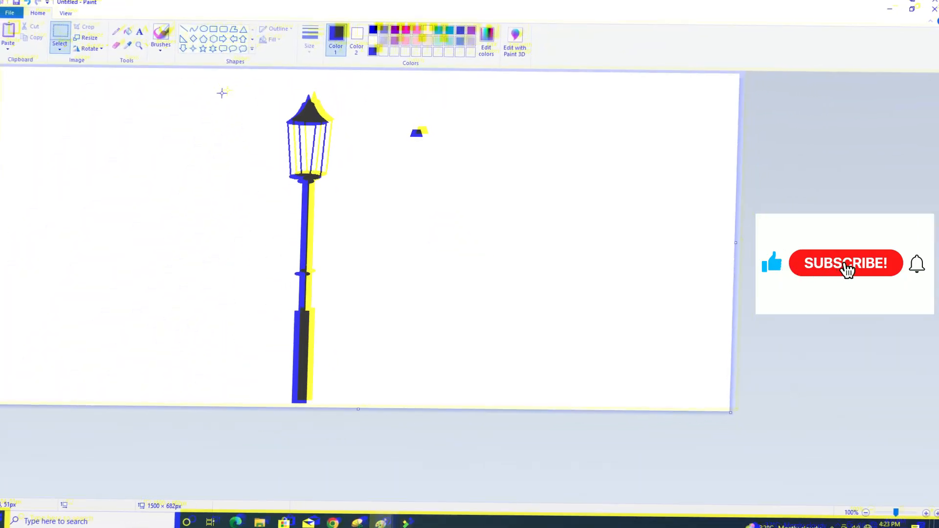
Select the whole finished street lamp in an area of about 286 × 653 px and copy it
{"action": "left_click_drag", "start_coordinate": [234, 85], "coordinate": [375, 415]}
{"action": "right_click", "coordinate": [301, 235]}
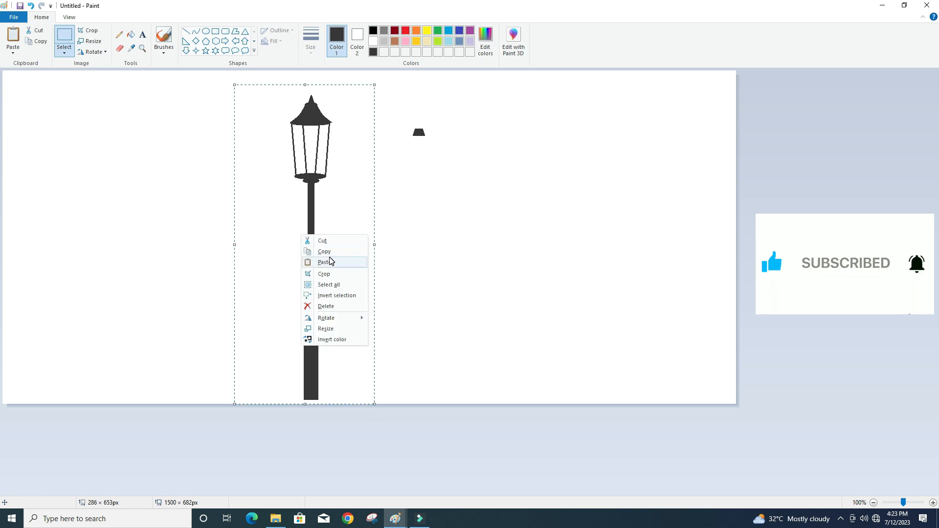
{"action": "left_click", "coordinate": [324, 252]}
Paste the lamp into the 11-07-23-1 bridge canvas, shrink it to about 330 px tall and stand it against the railing
{"action": "mouse_move", "coordinate": [396, 519]}
{"action": "left_click", "coordinate": [342, 470]}
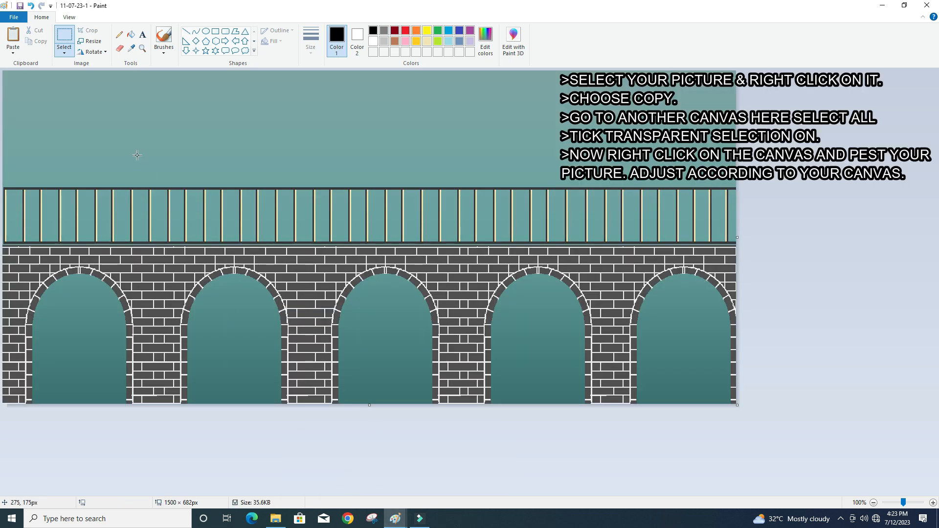
{"action": "left_click", "coordinate": [64, 52]}
{"action": "left_click", "coordinate": [86, 108]}
{"action": "right_click", "coordinate": [167, 129]}
{"action": "left_click", "coordinate": [190, 156]}
{"action": "left_click_drag", "start_coordinate": [140, 377], "coordinate": [243, 241]}
{"action": "left_click_drag", "start_coordinate": [205, 240], "coordinate": [276, 266]}
{"action": "left_click_drag", "start_coordinate": [292, 203], "coordinate": [299, 185]}
Copy the small lamp and place pasted copies along the railing to make a row of four lamps
{"action": "right_click", "coordinate": [291, 168]}
{"action": "left_click", "coordinate": [308, 186]}
{"action": "right_click", "coordinate": [205, 162]}
{"action": "left_click", "coordinate": [221, 189]}
{"action": "left_click_drag", "start_coordinate": [60, 153], "coordinate": [120, 153]}
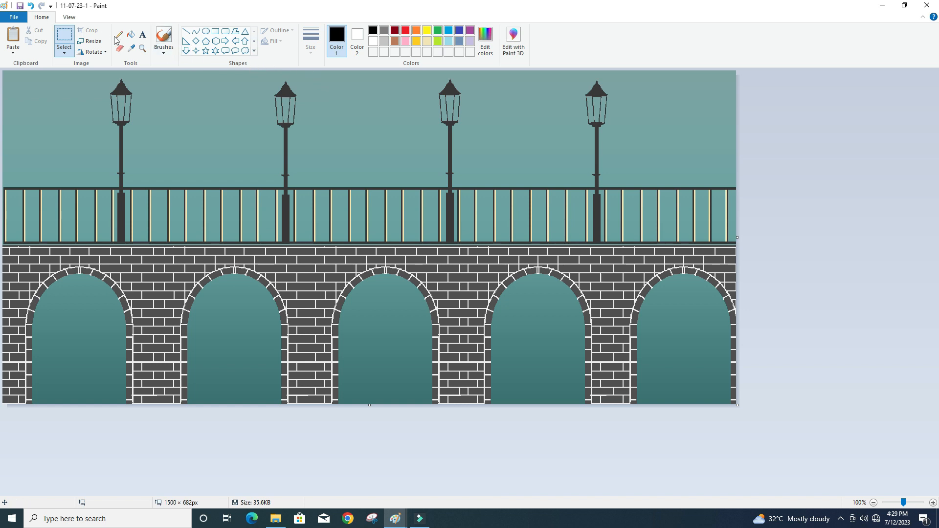
Brush a white cloud outline in the sky between the first two lamps and fill it with white
{"action": "left_click", "coordinate": [164, 52]}
{"action": "left_click", "coordinate": [169, 66]}
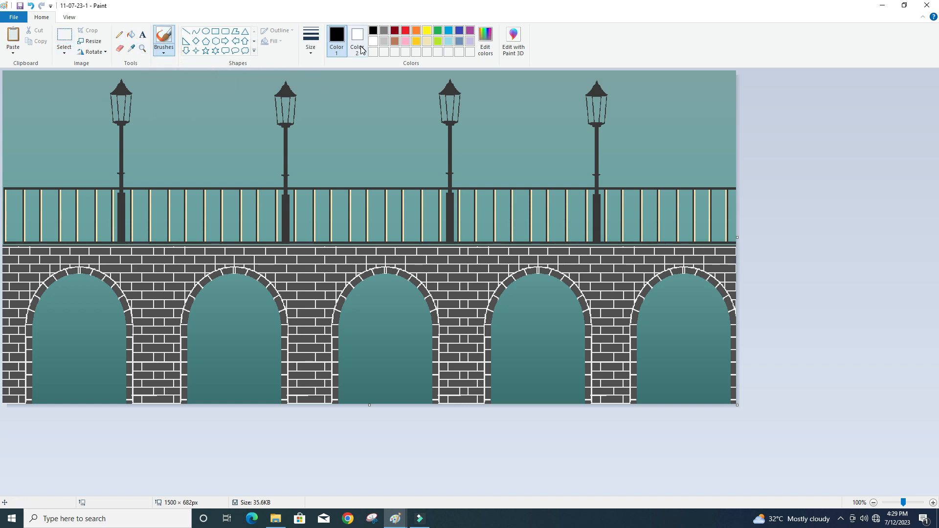
{"action": "left_click", "coordinate": [373, 41]}
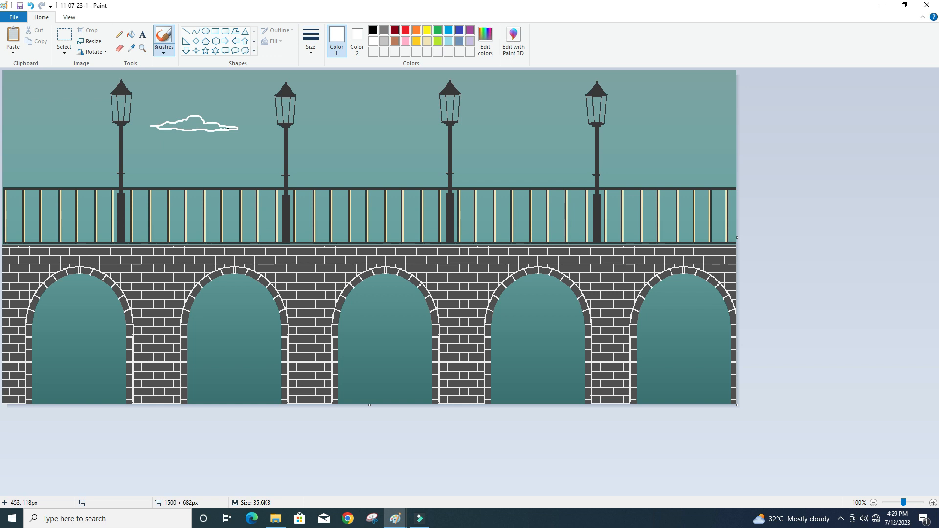
{"action": "left_click", "coordinate": [131, 35]}
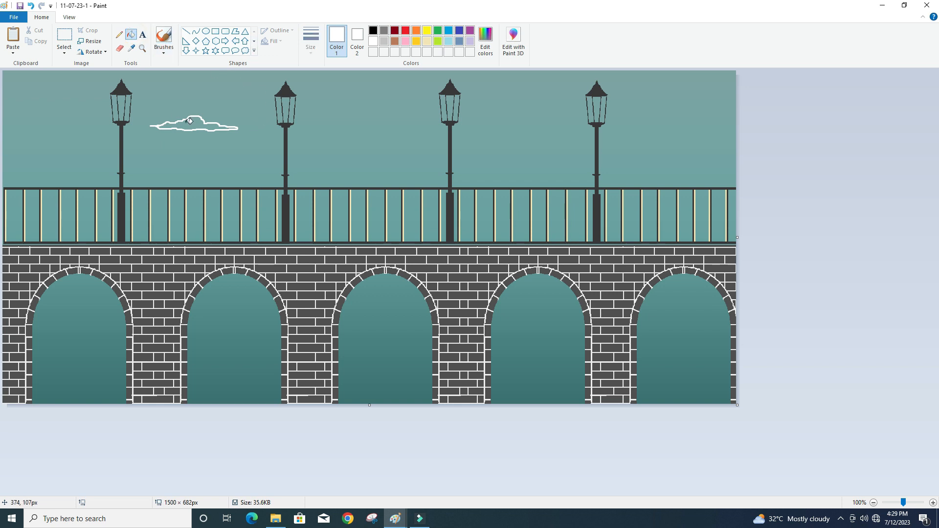
{"action": "left_click", "coordinate": [197, 119]}
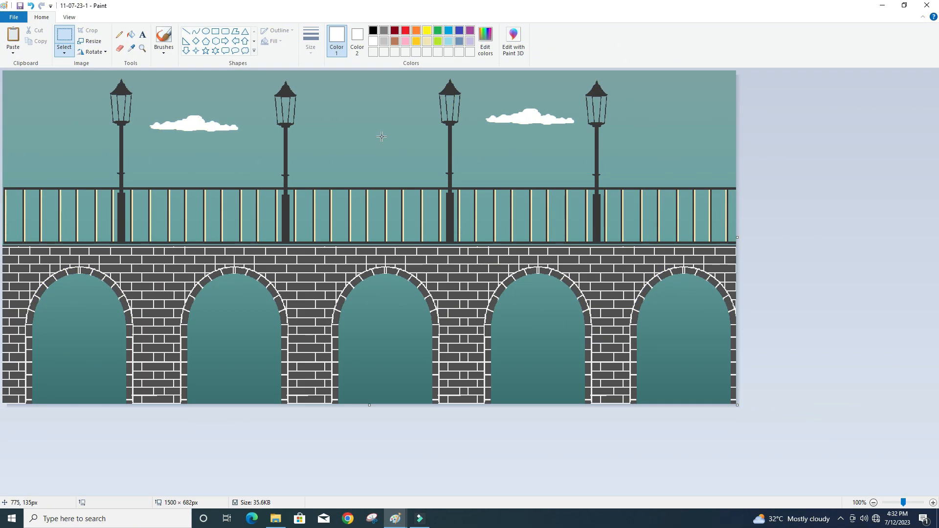
Dot small white stars across the sky around the clouds and lamps with a brush
{"action": "left_click", "coordinate": [164, 49]}
{"action": "left_click", "coordinate": [166, 69]}
{"action": "left_click", "coordinate": [344, 101]}
{"action": "left_click", "coordinate": [358, 123]}
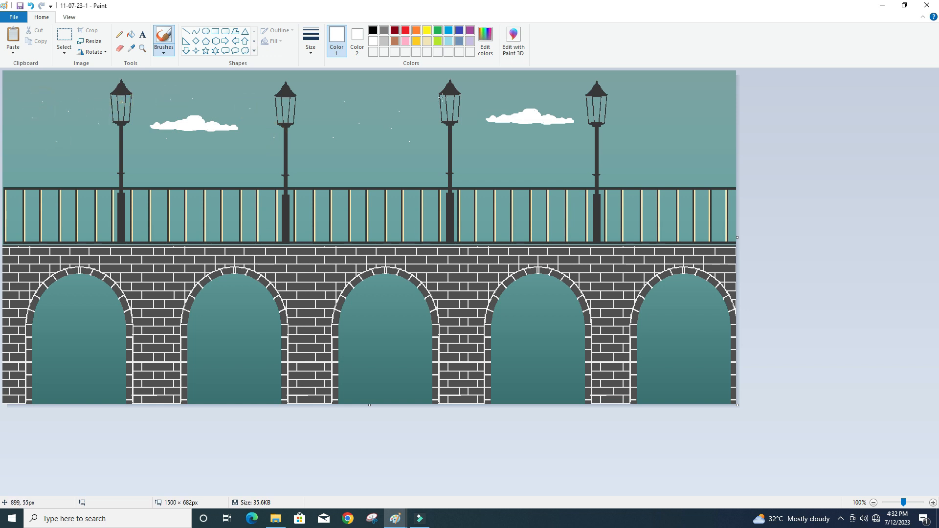
{"action": "left_click", "coordinate": [557, 98]}
Return to the Untitled lamp canvas and draw a solid orange circle about 140 px wide beside the large lamp
{"action": "mouse_move", "coordinate": [397, 518]}
{"action": "left_click", "coordinate": [427, 489]}
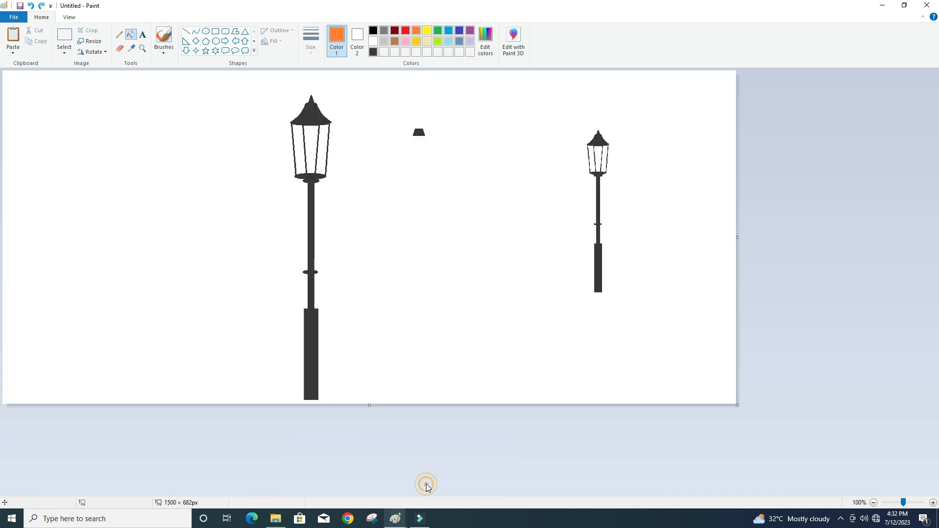
{"action": "left_click", "coordinate": [207, 32]}
{"action": "left_click", "coordinate": [357, 40]}
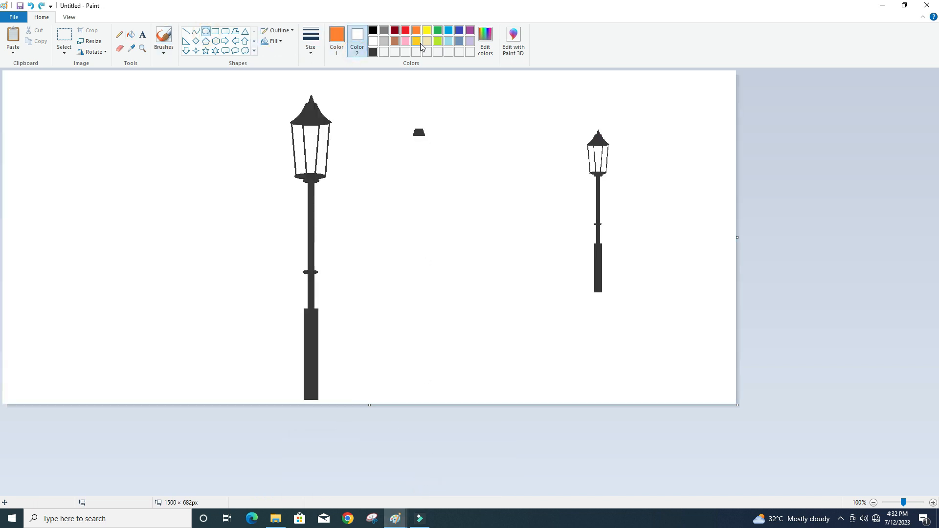
{"action": "left_click", "coordinate": [337, 39]}
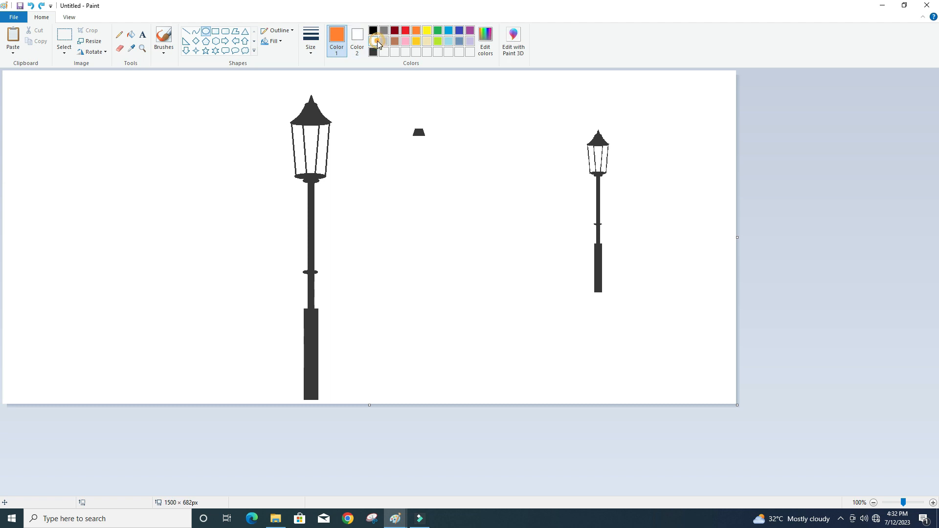
{"action": "left_click", "coordinate": [374, 41]}
{"action": "left_click", "coordinate": [357, 39]}
{"action": "left_click", "coordinate": [289, 31]}
{"action": "left_click", "coordinate": [292, 43]}
{"action": "left_click", "coordinate": [279, 42]}
{"action": "left_click", "coordinate": [284, 65]}
{"action": "mouse_move", "coordinate": [124, 143]}
{"action": "left_mouse_down"}
{"action": "mouse_move", "coordinate": [138, 179]}
{"action": "mouse_move", "coordinate": [193, 212]}
{"action": "left_mouse_up"}
Overlap the orange circle's upper right part with a solid yellow circle and fill the yellow area white to leave a crescent
{"action": "left_click", "coordinate": [427, 31]}
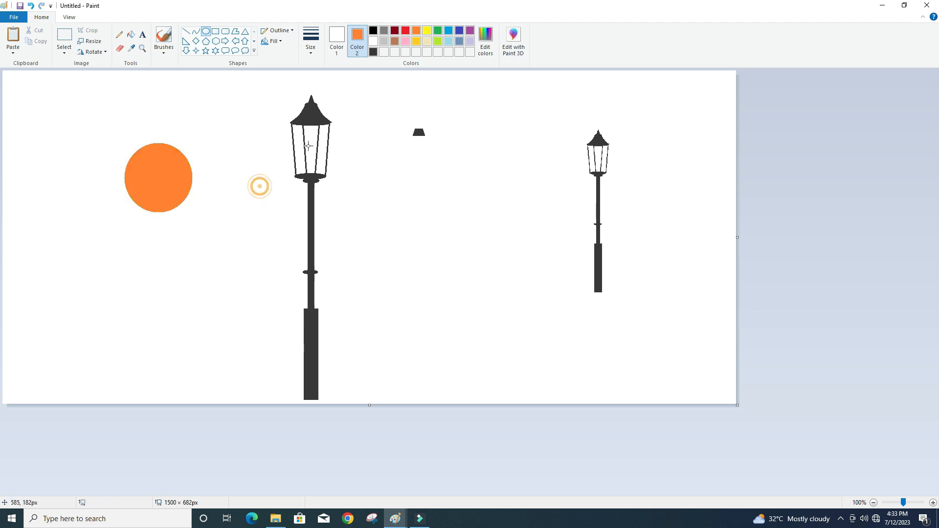
{"action": "left_click", "coordinate": [427, 32]}
{"action": "left_click_drag", "start_coordinate": [215, 131], "coordinate": [181, 166]}
{"action": "left_click", "coordinate": [264, 105]}
{"action": "left_click", "coordinate": [130, 35]}
{"action": "left_click", "coordinate": [336, 39]}
{"action": "left_click", "coordinate": [191, 147]}
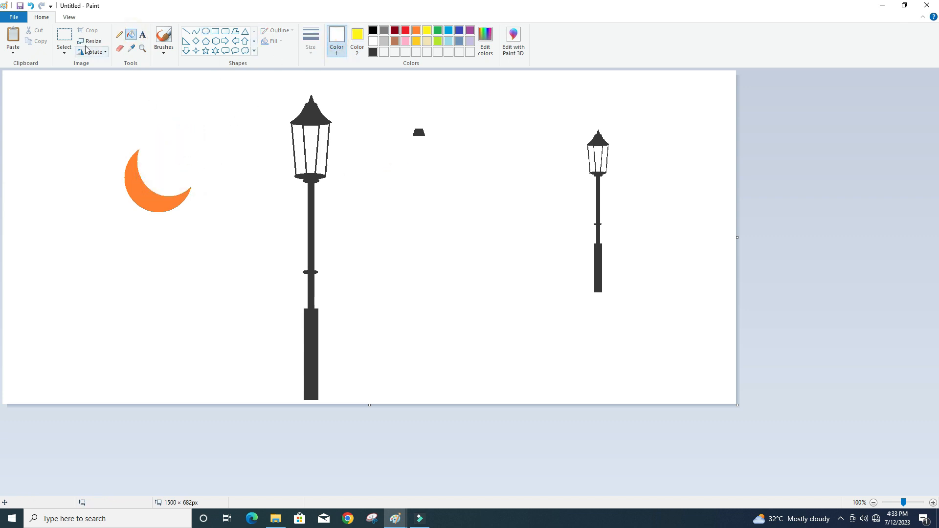
Set Color 2 to white, select the orange crescent and copy it
{"action": "left_click", "coordinate": [357, 42]}
{"action": "left_click", "coordinate": [373, 42]}
{"action": "left_click", "coordinate": [64, 38]}
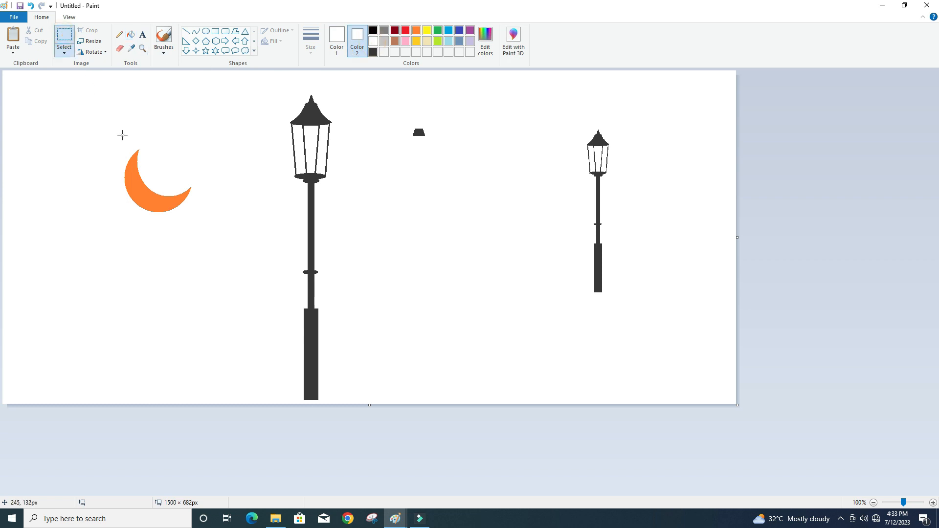
{"action": "left_click_drag", "start_coordinate": [112, 138], "coordinate": [203, 233]}
{"action": "right_click", "coordinate": [176, 183]}
{"action": "left_click", "coordinate": [198, 212]}
Paste the crescent into the 11-07-23-1 canvas with transparent selection, shrink it to about 97 × 97 px and place it between the two middle lamps
{"action": "mouse_move", "coordinate": [395, 519]}
{"action": "left_click", "coordinate": [343, 472]}
{"action": "left_click", "coordinate": [64, 51]}
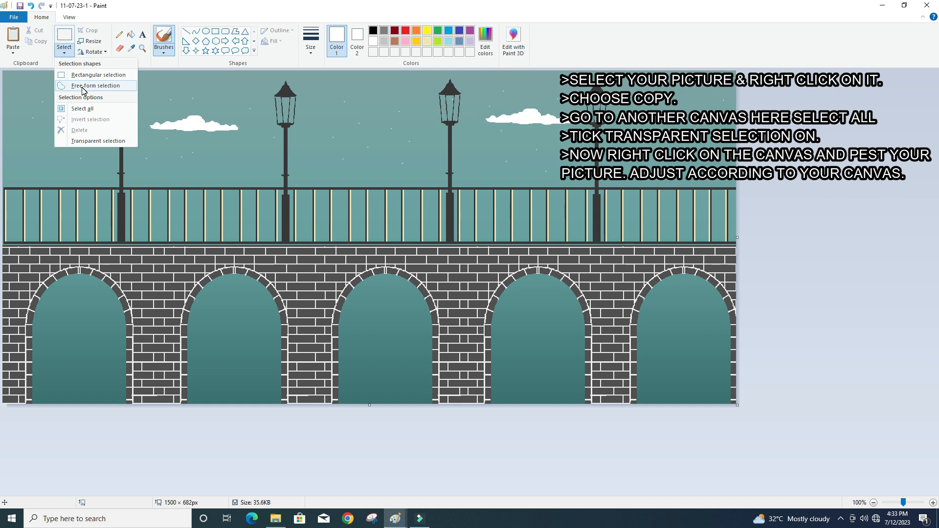
{"action": "left_click", "coordinate": [82, 112]}
{"action": "right_click", "coordinate": [82, 111]}
{"action": "left_click", "coordinate": [101, 139]}
{"action": "left_click", "coordinate": [64, 52]}
{"action": "left_click", "coordinate": [68, 141]}
{"action": "left_click_drag", "start_coordinate": [60, 132], "coordinate": [378, 111]}
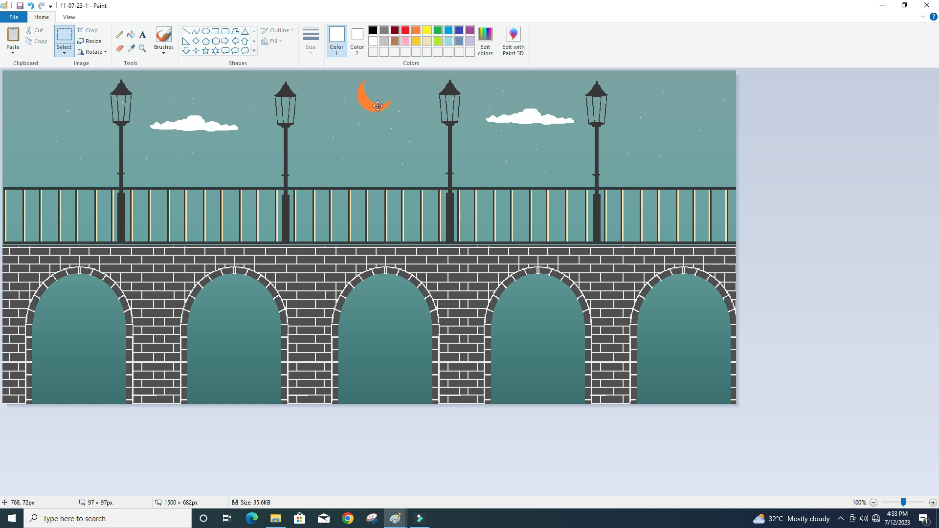
Fill the orange crescent moon in the sky with white
{"action": "left_click", "coordinate": [132, 35]}
{"action": "left_click", "coordinate": [360, 100]}
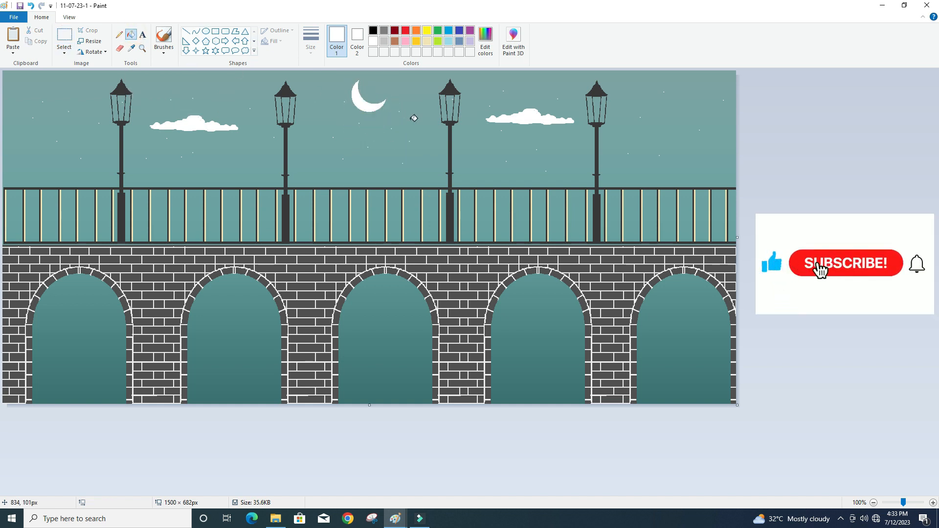